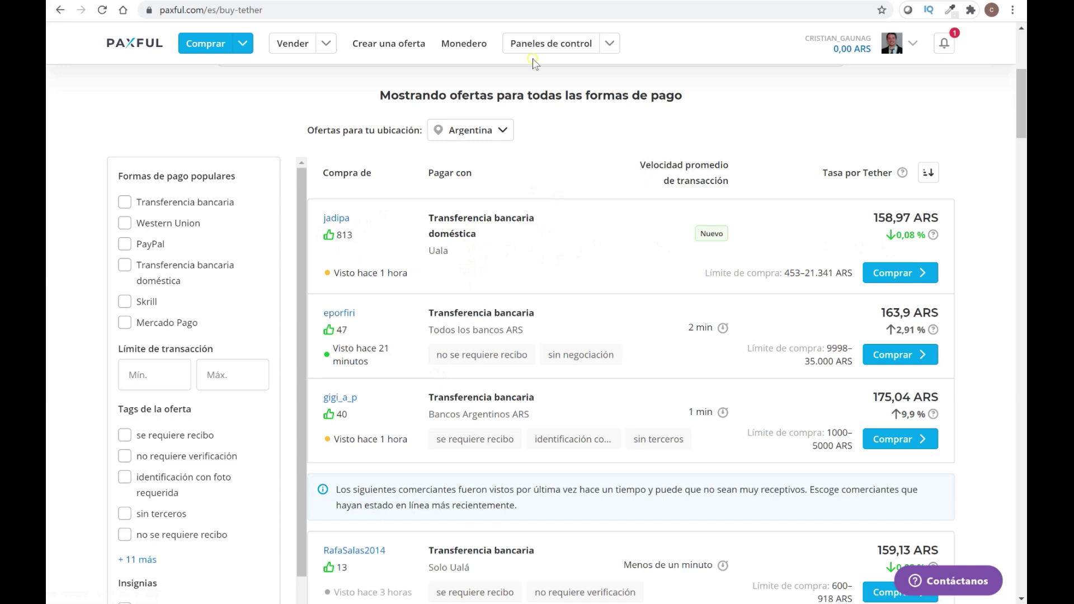
Step: Open the first listed seller's profile in a separate tab, check the positive and negative feedback, and return to the Tether offers
right_click(341, 218)
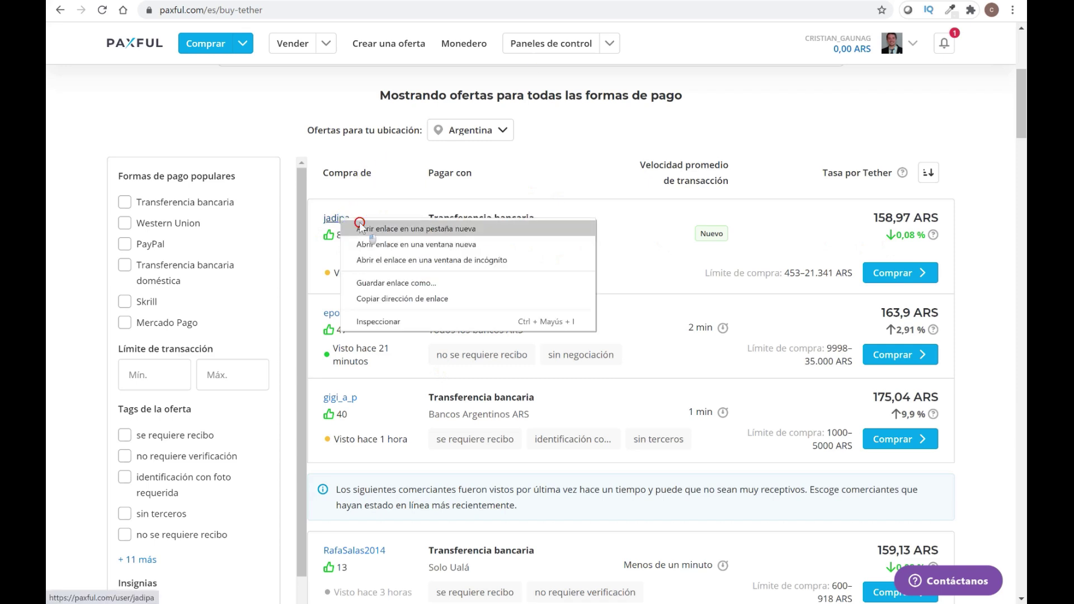
left_click(359, 226)
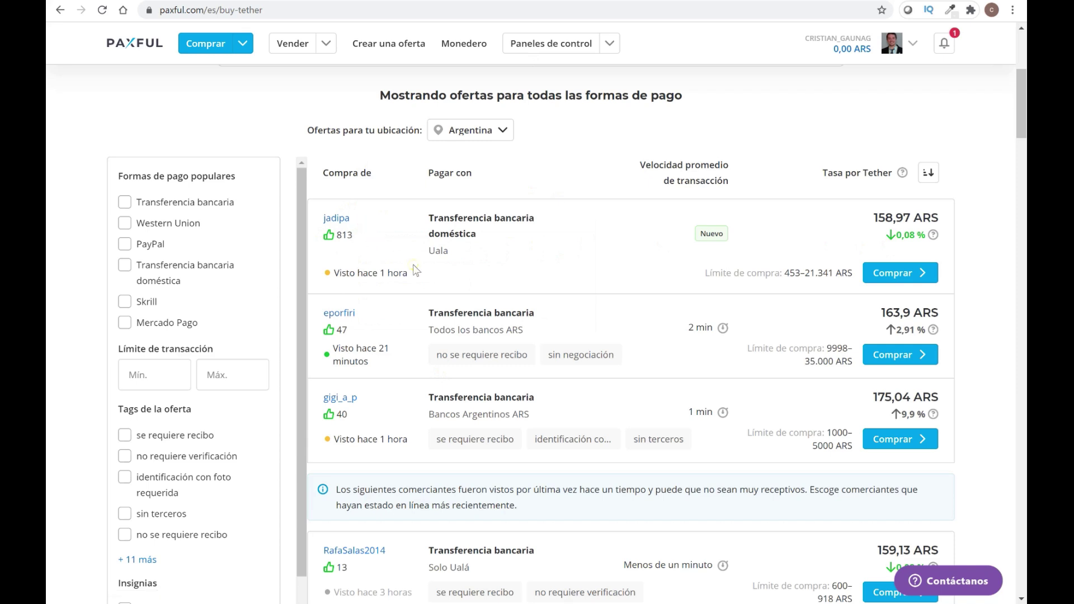
key("ctrl+Tab")
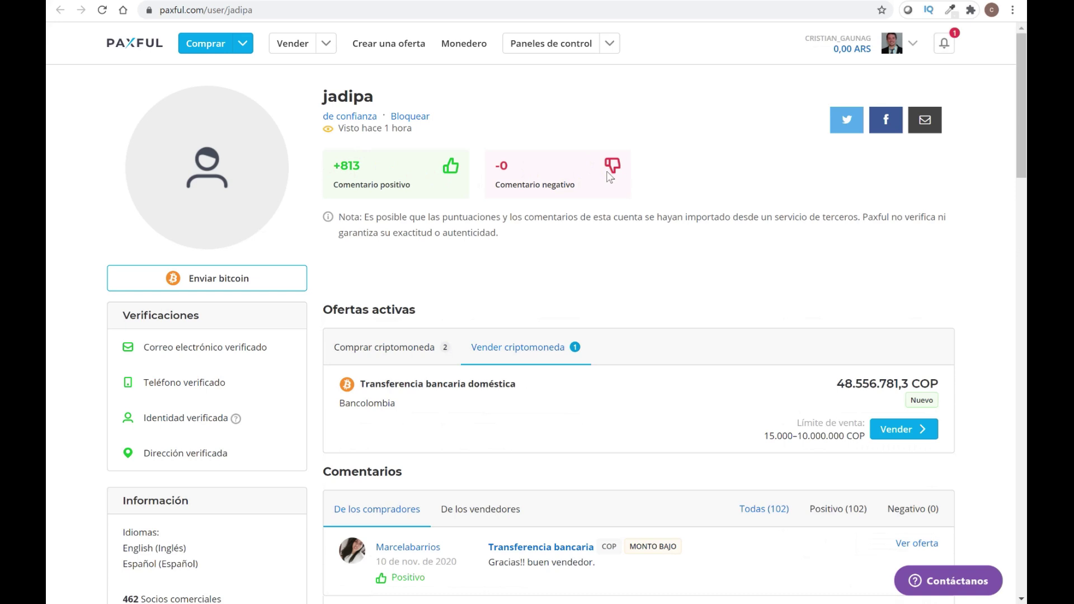
left_click(524, 164)
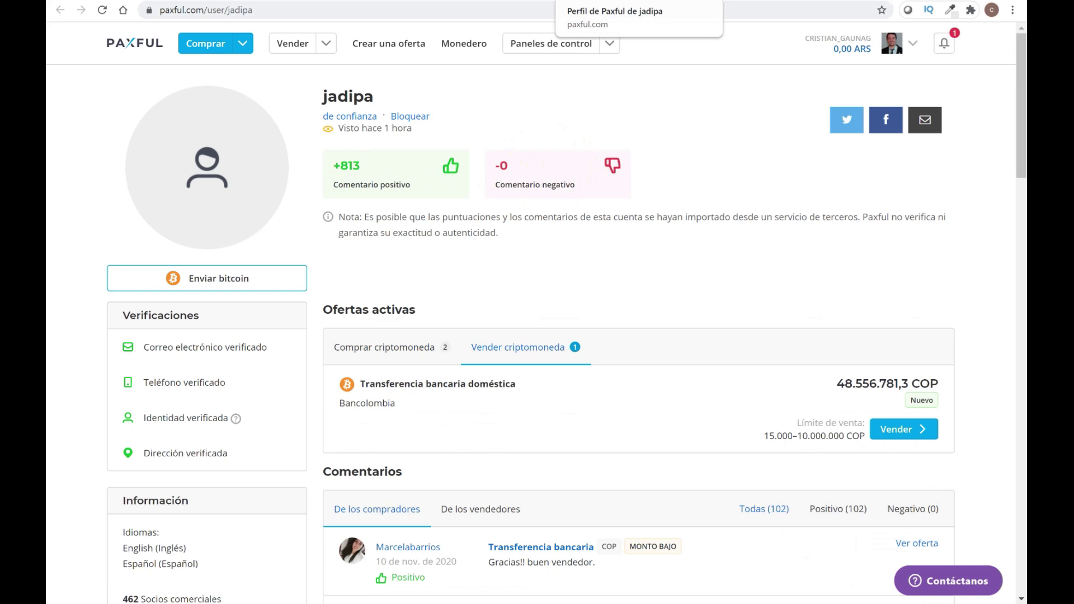
left_click(660, 0)
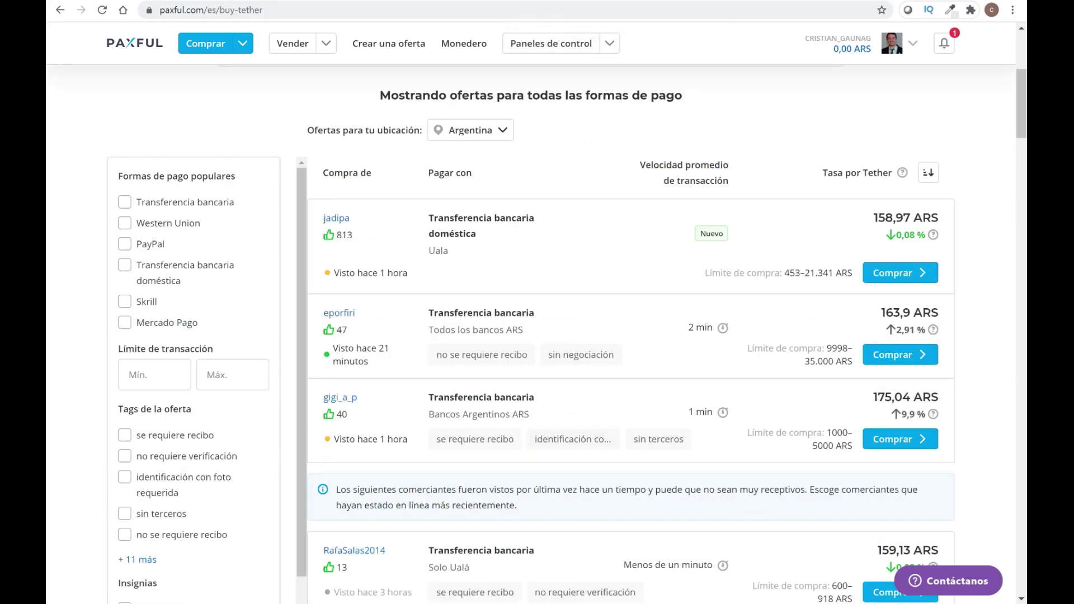
Step: Sort the Tether offers by rate from highest to lowest, and restore the lowest-first order
left_click(925, 179)
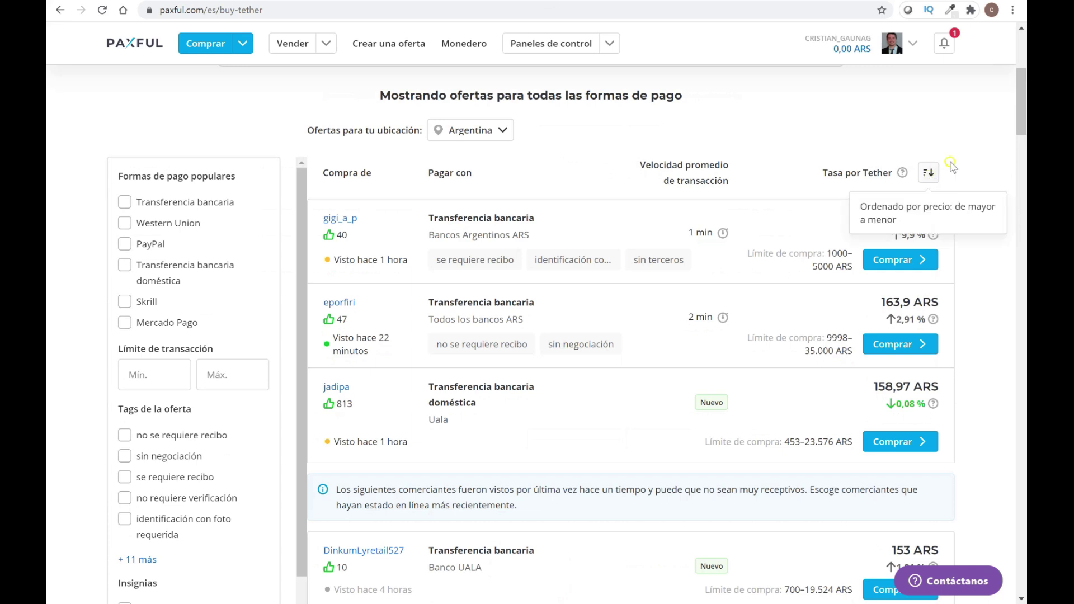
left_click(928, 174)
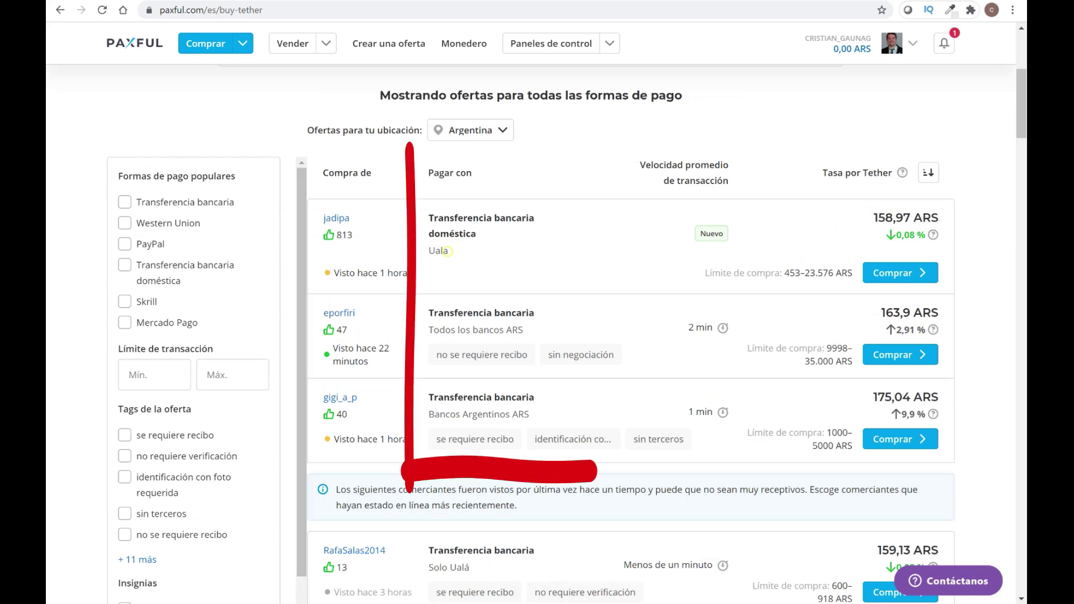
Step: Examine the payment bank, purchase limits and requirement tags of the top three Tether offers
double_click(442, 251)
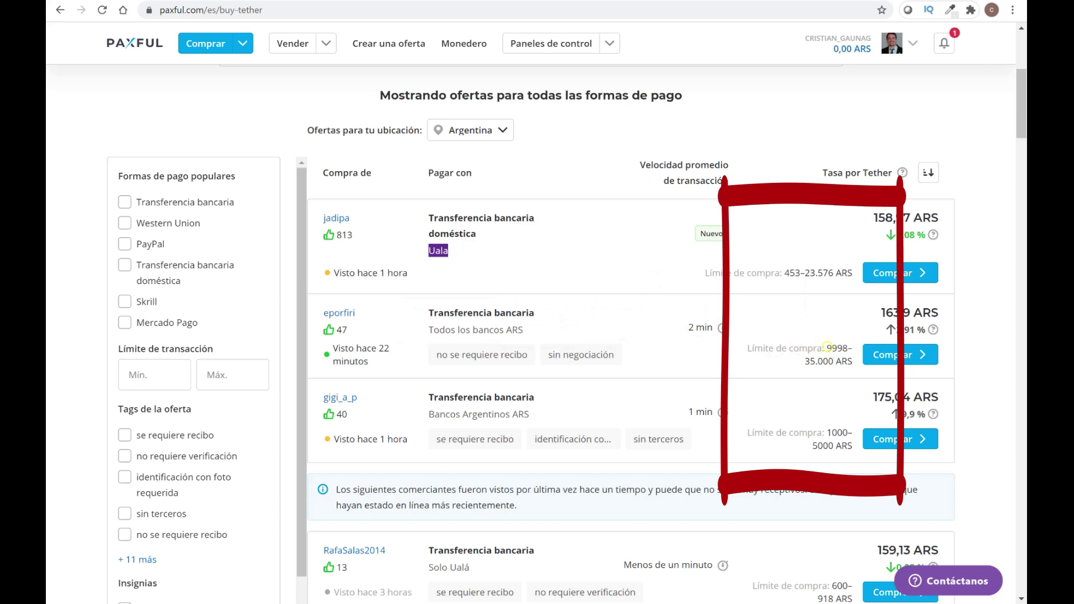
left_click(827, 347)
left_click_drag(805, 361, 852, 359)
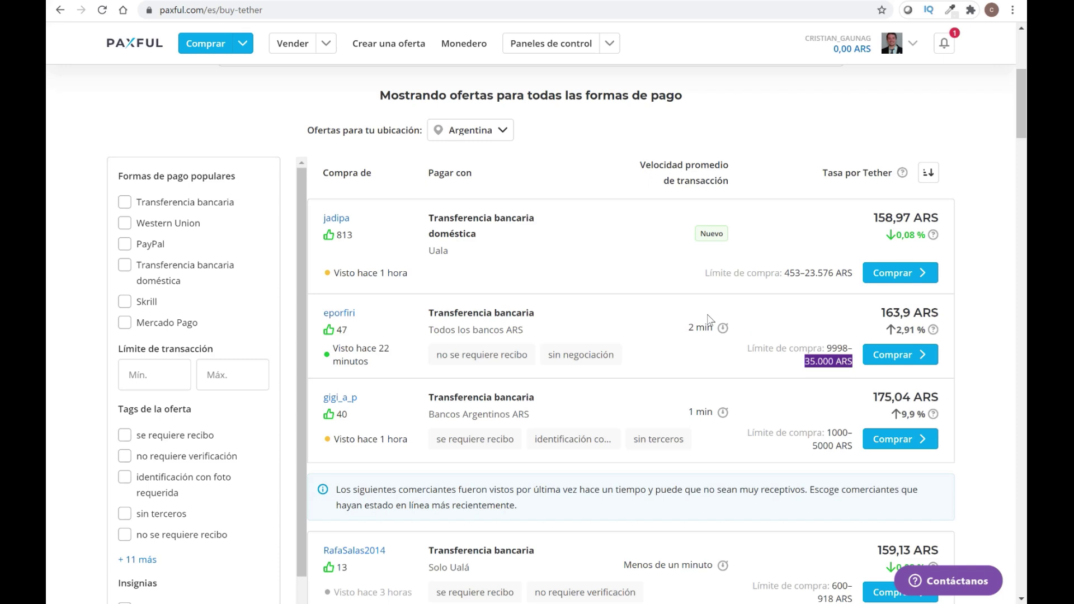
mouse_move(481, 358)
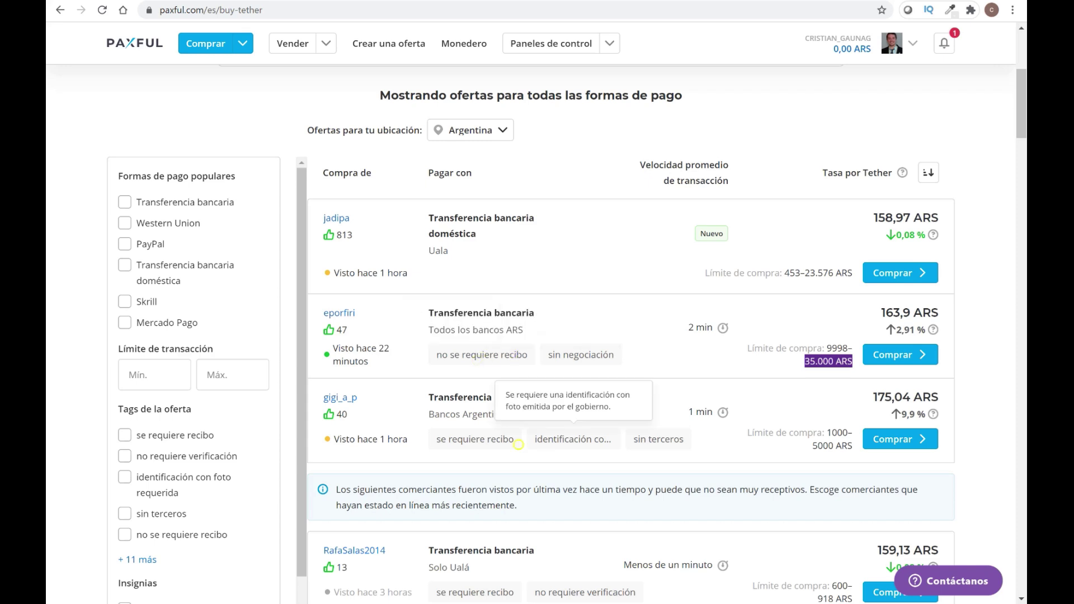
mouse_move(492, 439)
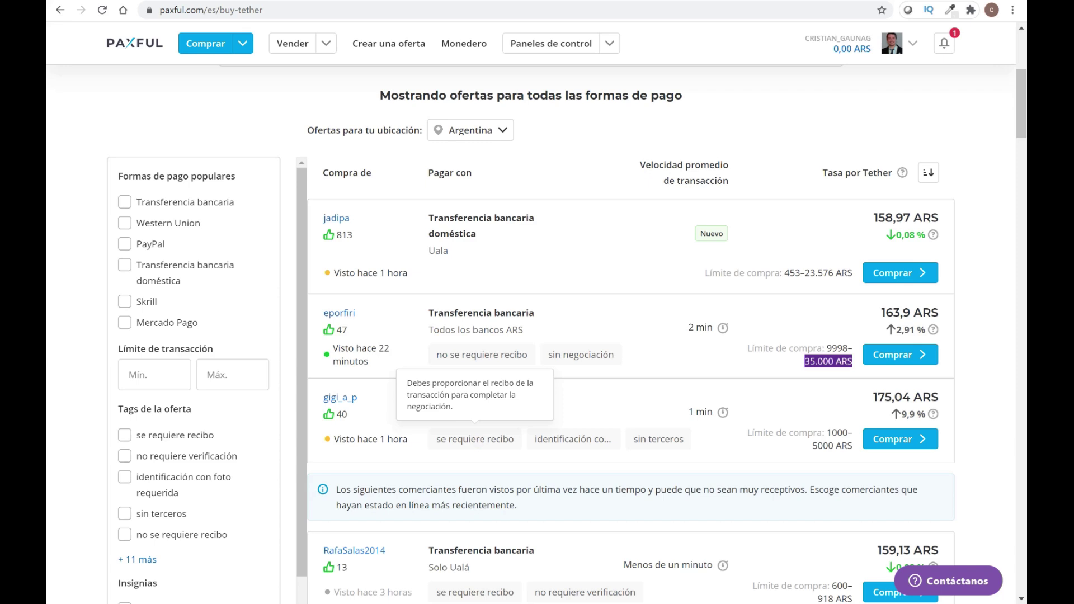
mouse_move(599, 444)
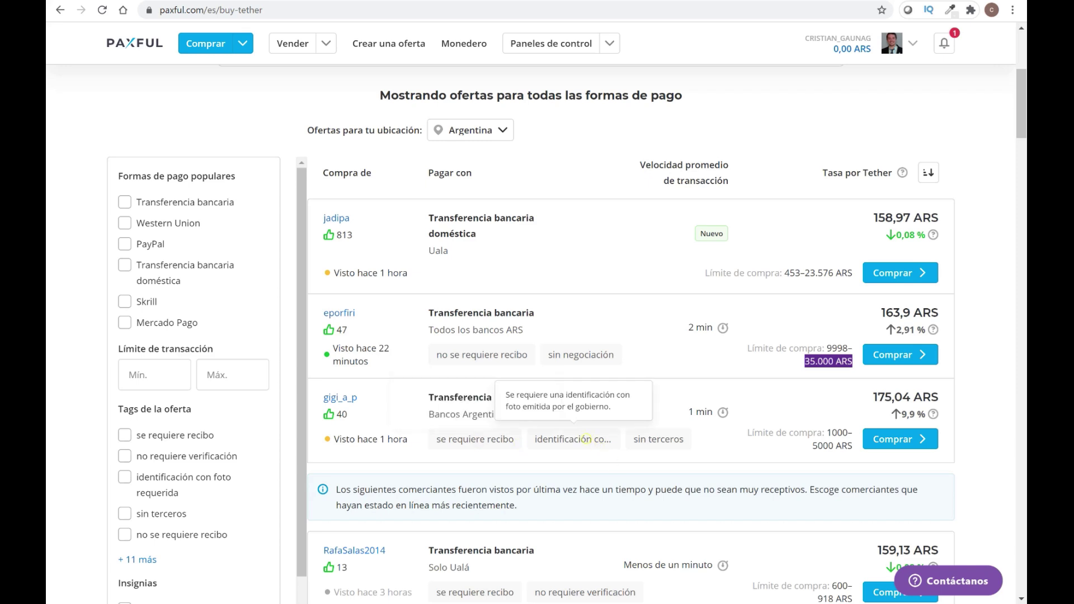
mouse_move(648, 443)
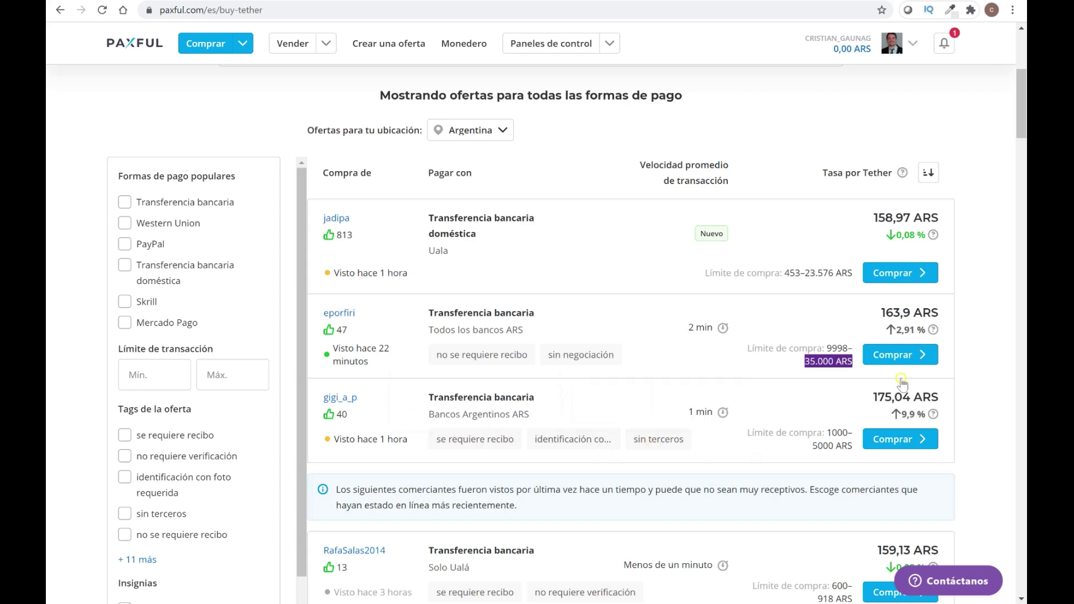
Step: Open the purchase page of the second offer (all ARS banks) and set the amount to pay to 20000 ARS
scroll(924, 374, "down", 1)
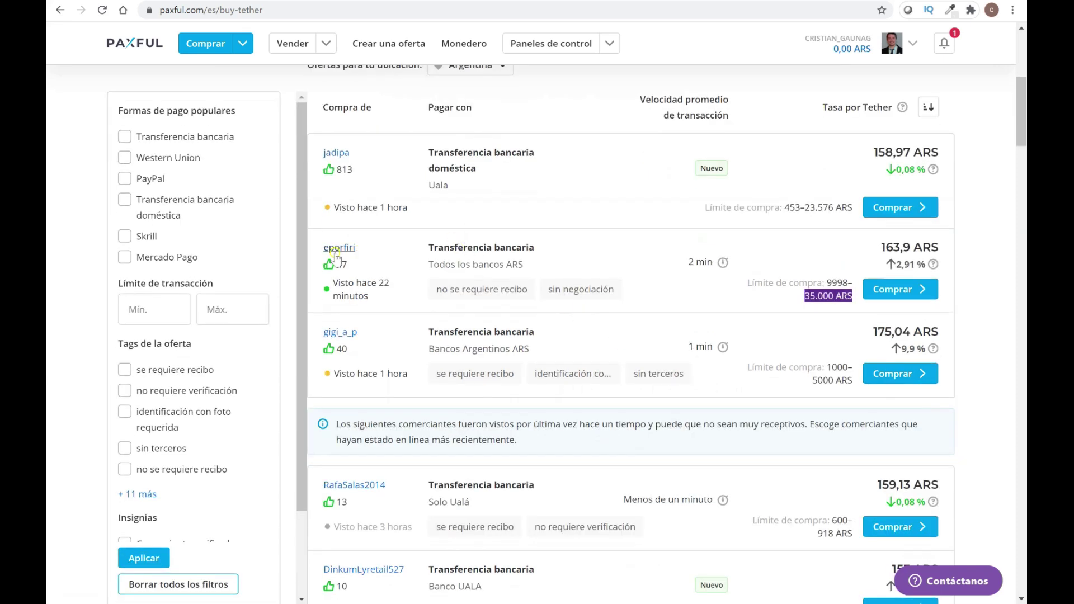
left_click(901, 290)
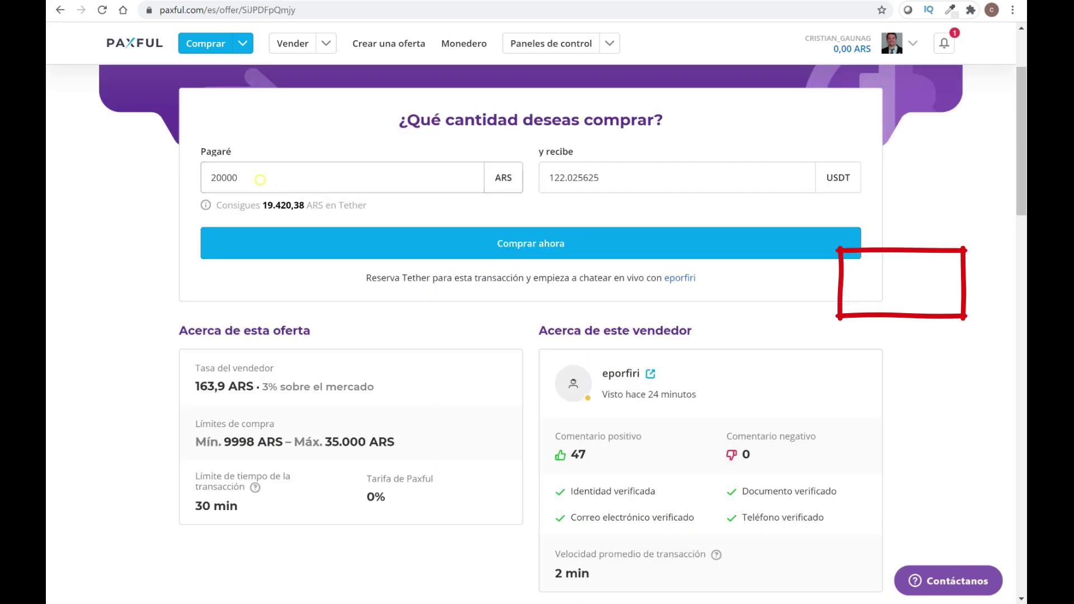
double_click(258, 179)
type("20")
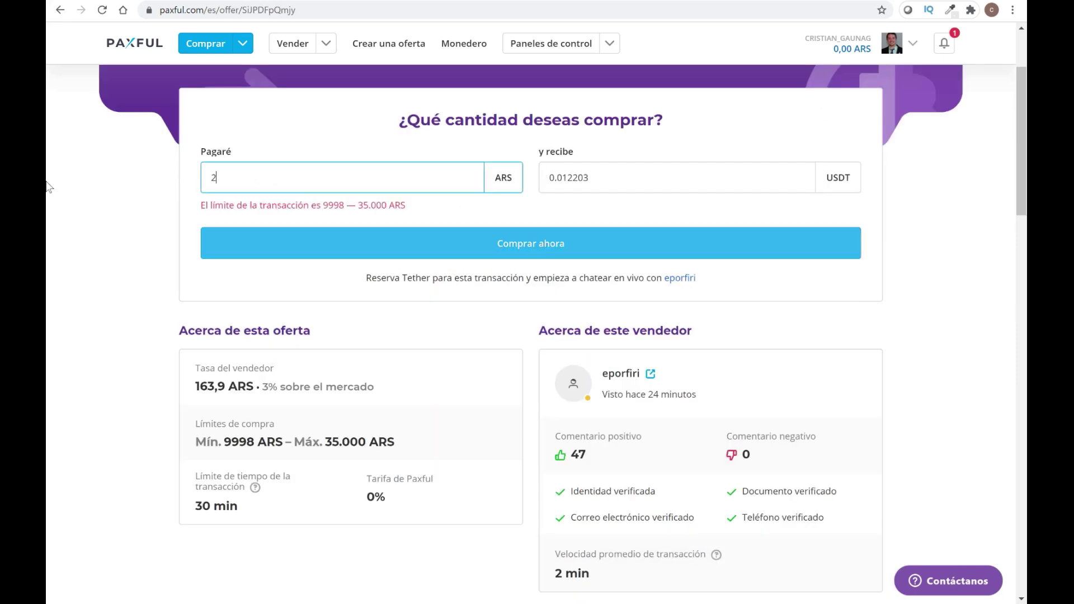
key("BackSpace")
type("0000")
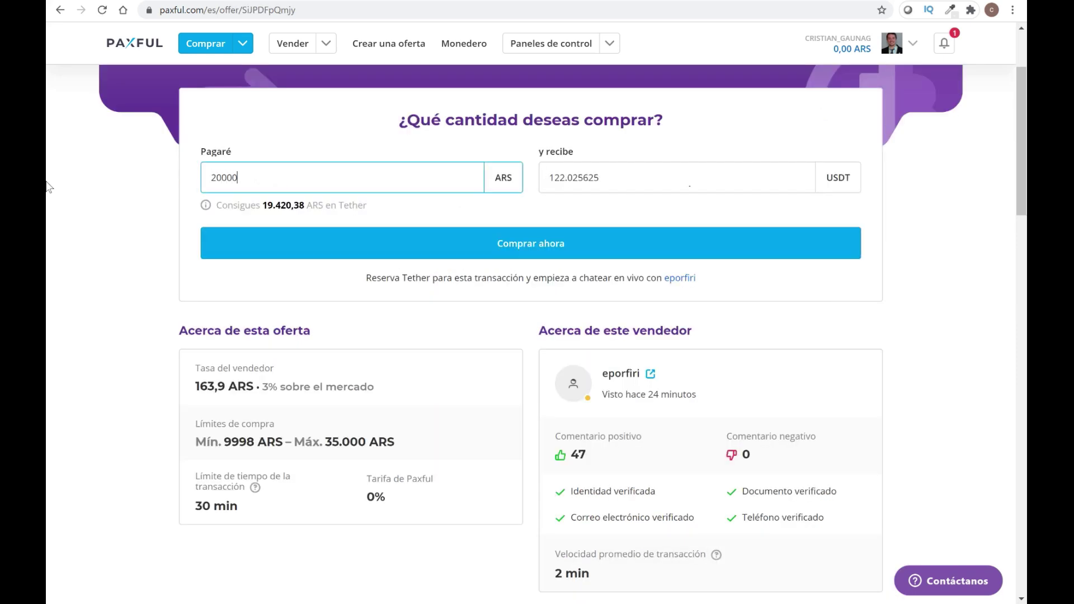
Step: Check the USDT amount to receive for the entered payment
left_click(601, 195)
left_click(598, 184)
left_click(802, 180)
left_click(576, 165)
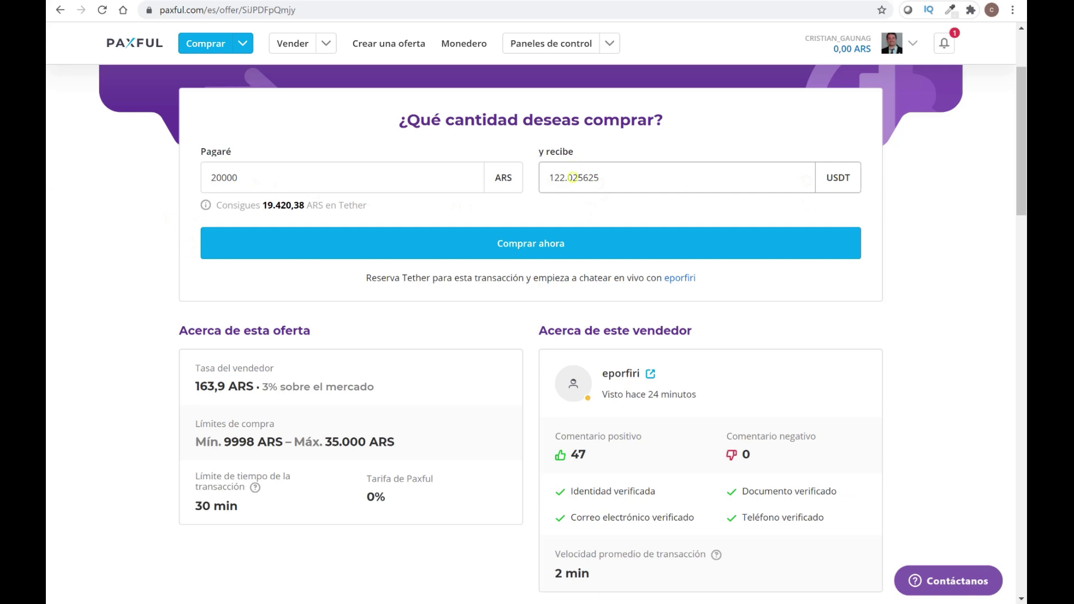
scroll(540, 356, "down", 2)
scroll(542, 356, "up", 2)
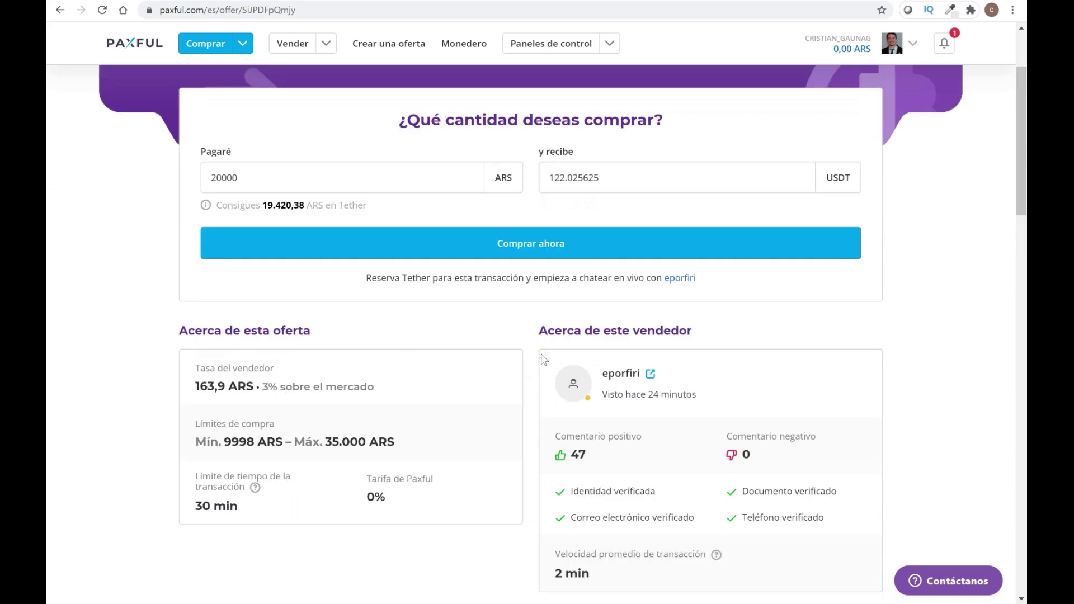
Step: Review the offer's details: seller rate over market, purchase limits, transaction time limit and Paxful fee
scroll(542, 356, "down", 2)
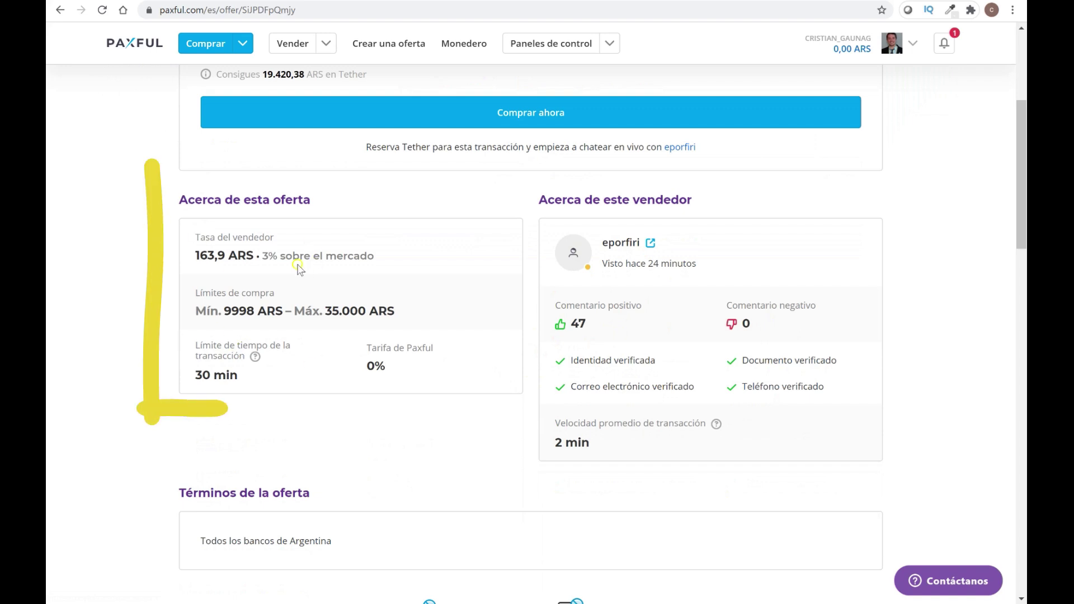
left_click_drag(383, 262, 263, 268)
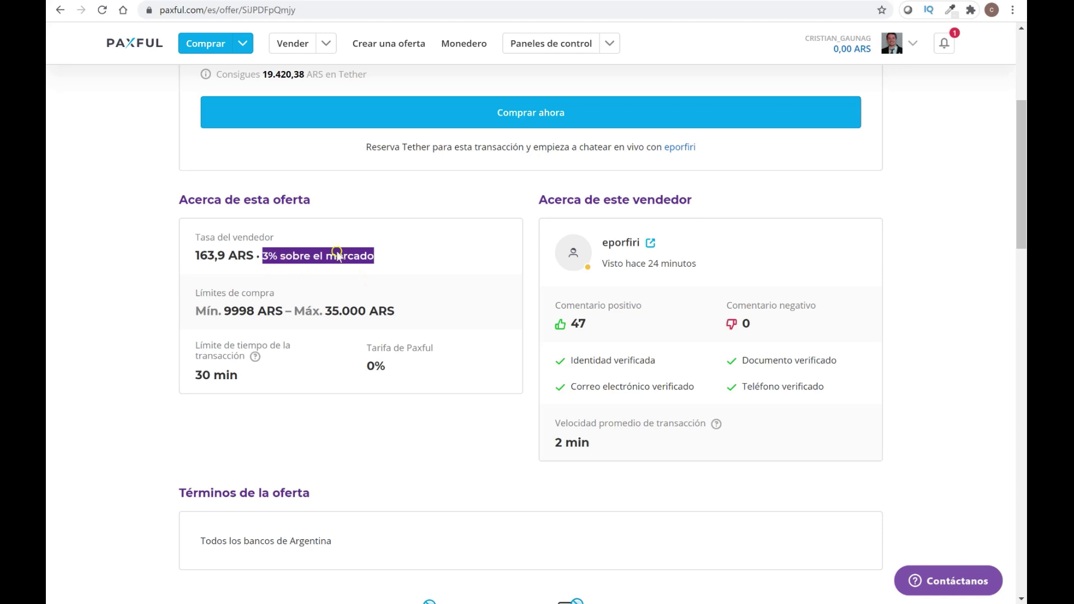
left_click(368, 249)
scroll(369, 297, "up", 2)
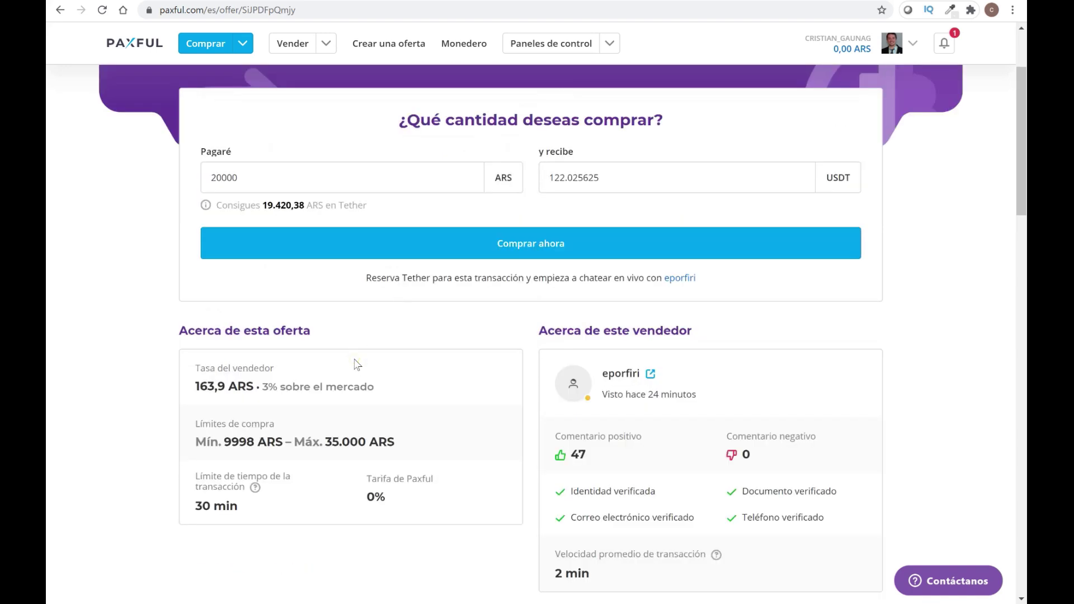
scroll(358, 372, "down", 1)
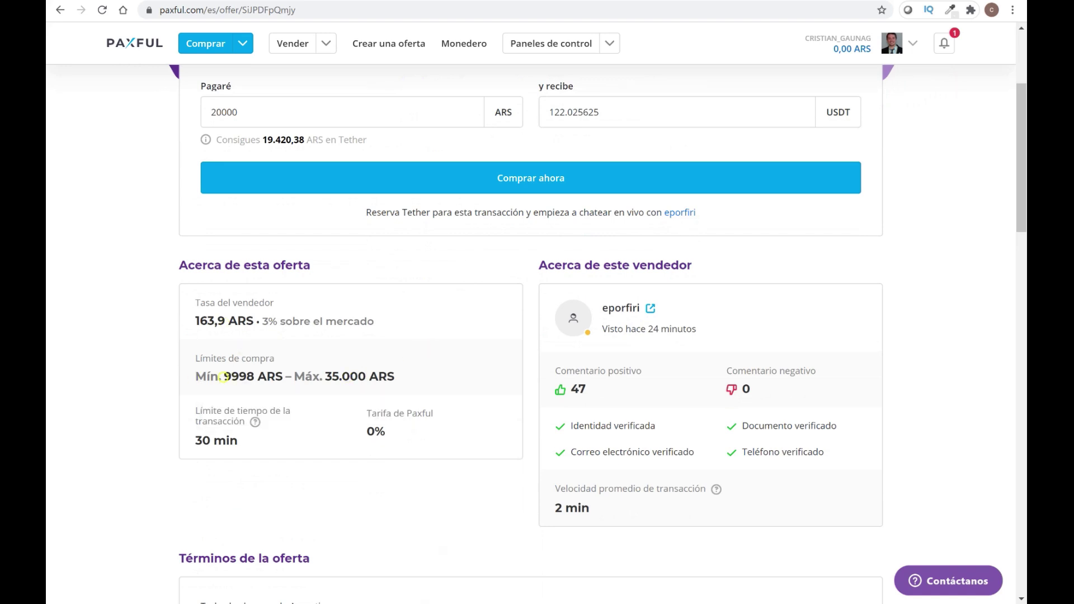
scroll(220, 380, "down", 2)
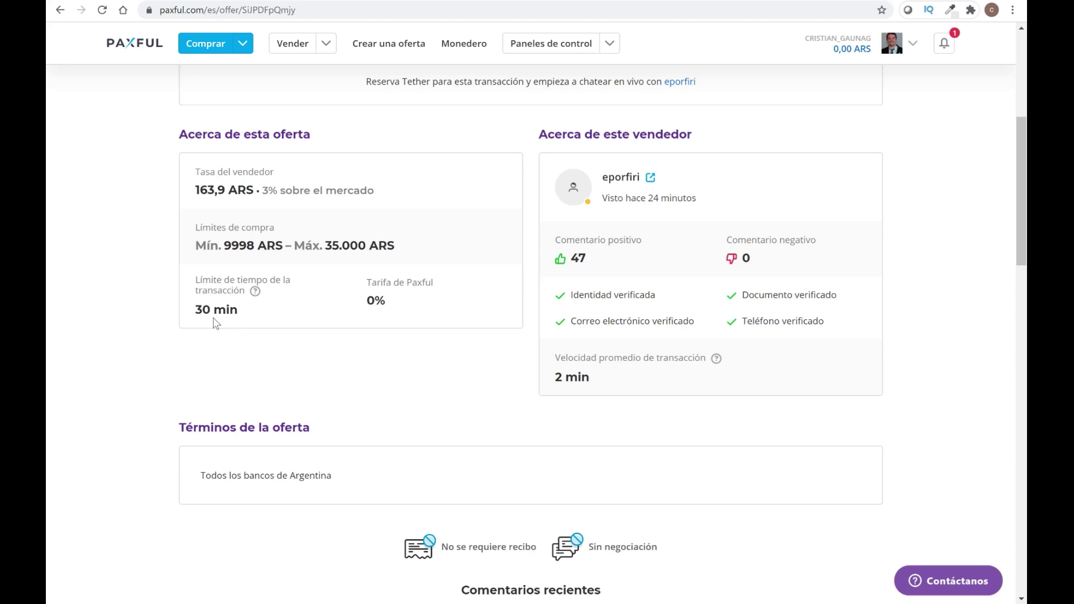
scroll(216, 323, "down", 1)
left_click(392, 239)
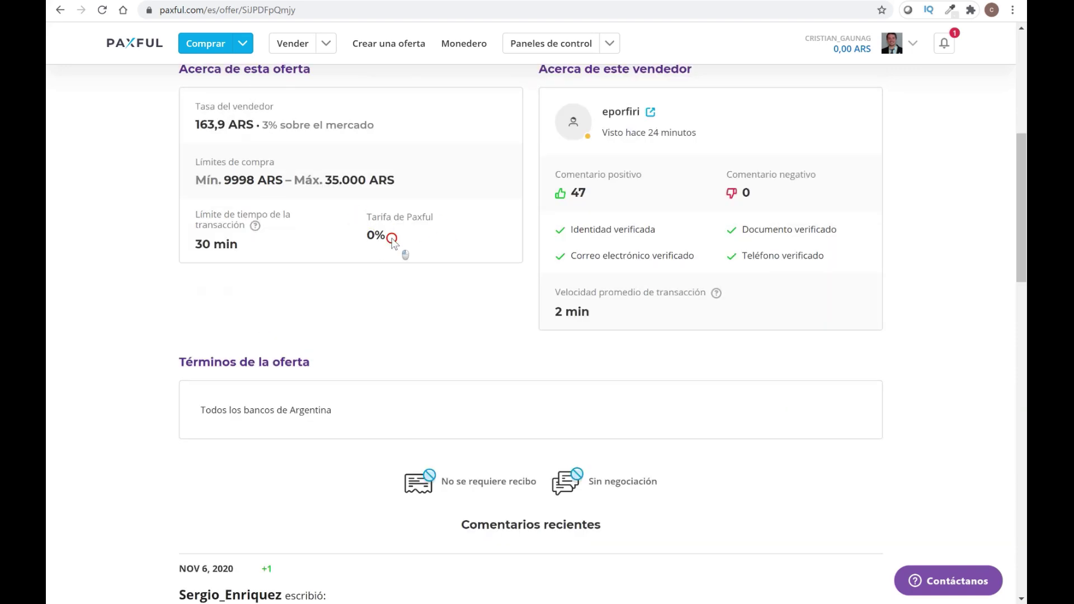
left_click_drag(392, 238, 364, 214)
left_click(383, 232)
Step: Examine the offer terms and highlight the line stating which banks are accepted
scroll(221, 105, "down", 2)
scroll(354, 214, "down", 1)
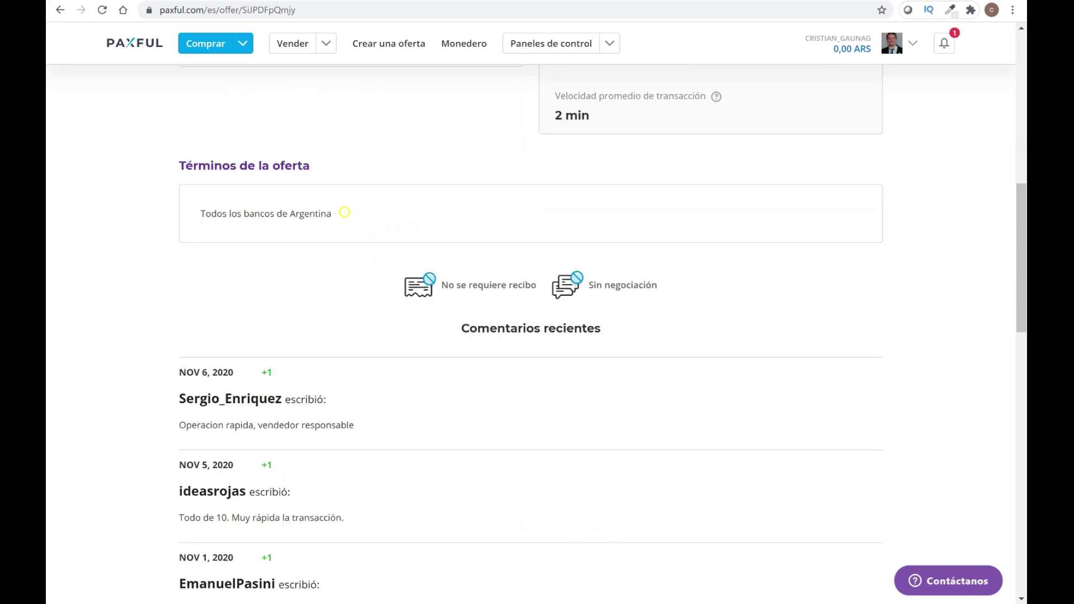
left_click_drag(202, 214, 333, 214)
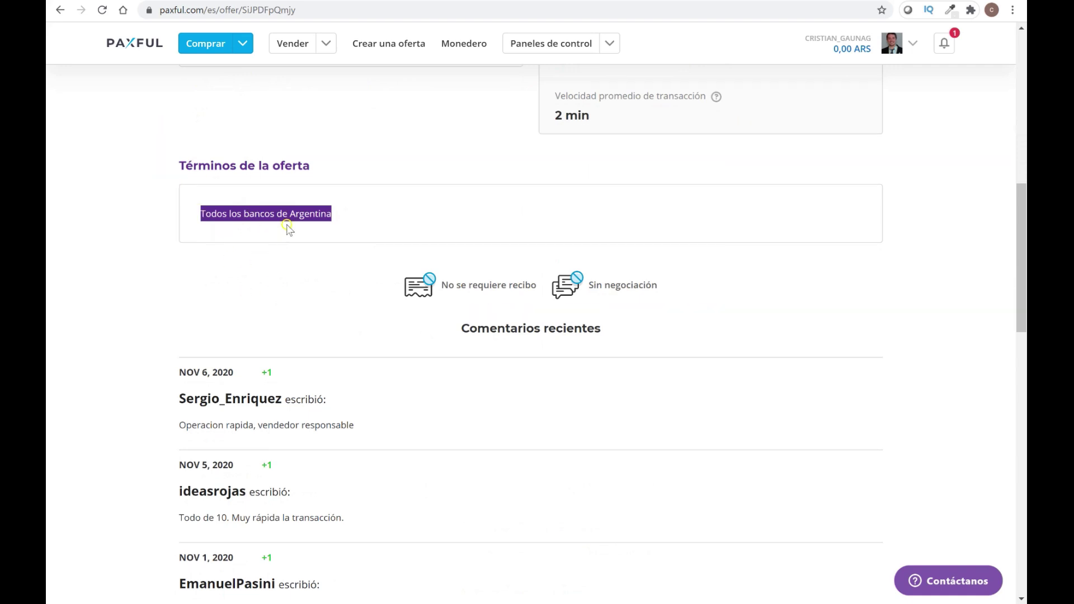
left_click(198, 218)
left_click_drag(198, 218, 338, 222)
left_click(205, 213)
left_click_drag(205, 213, 335, 218)
Step: Read through the recent buyer comments about this seller's offer
scroll(456, 213, "down", 2)
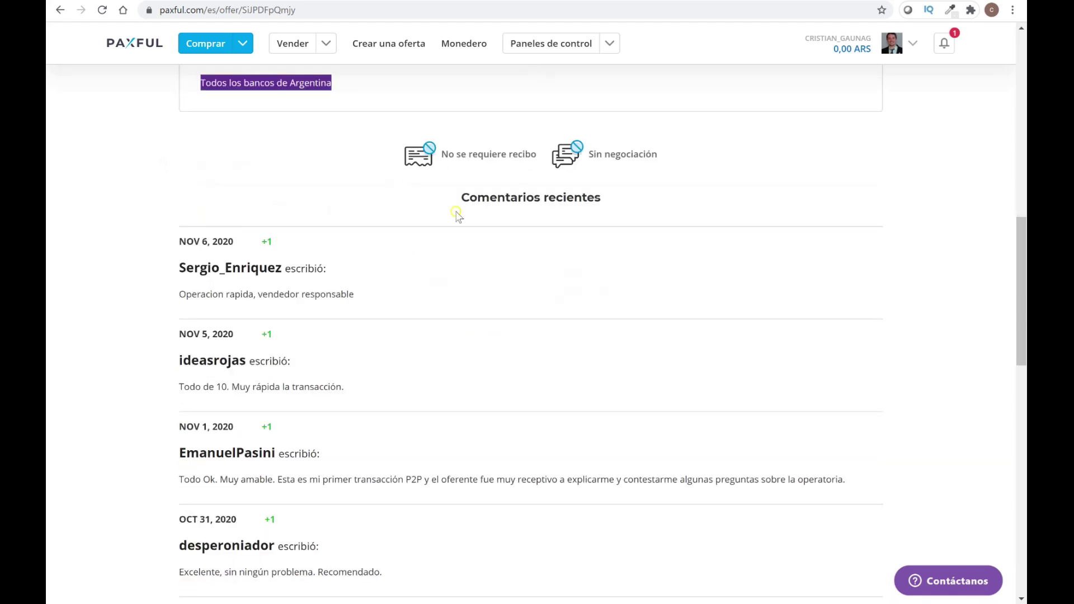
scroll(456, 218, "down", 1)
scroll(456, 218, "down", 1)
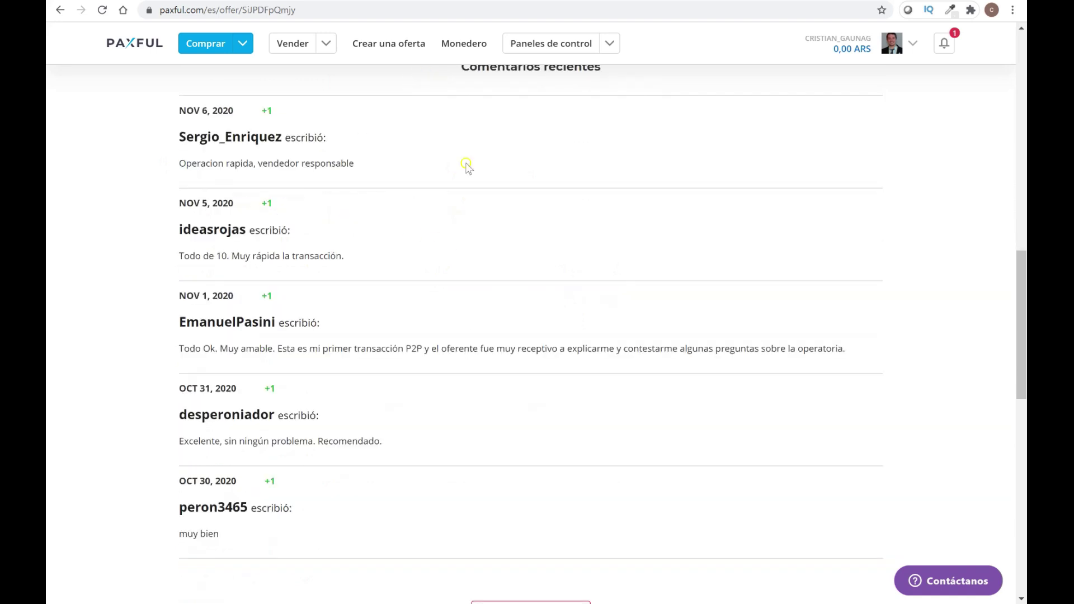
scroll(469, 168, "up", 1)
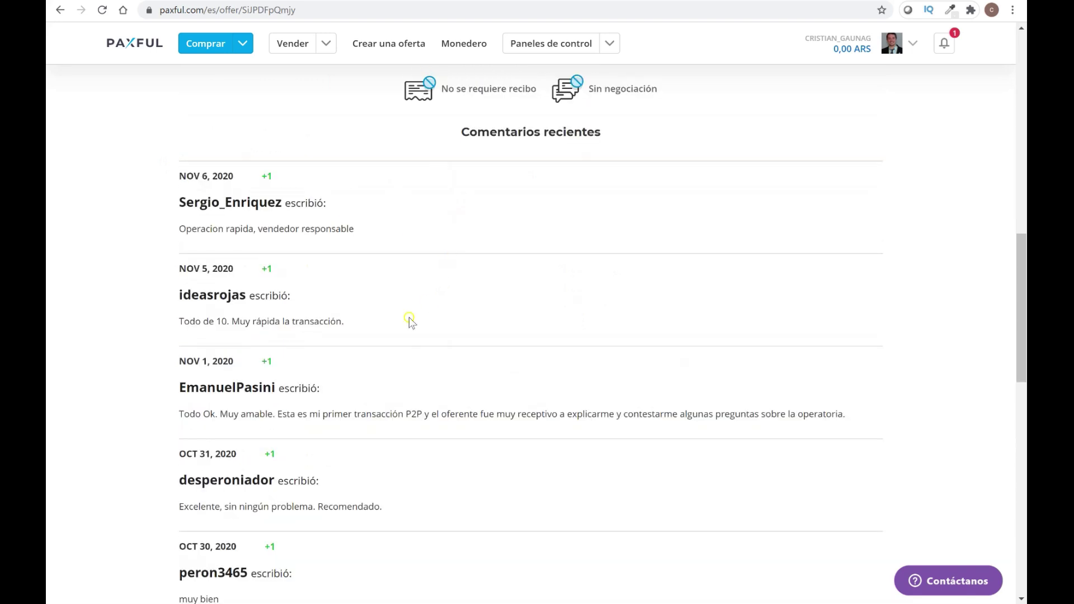
scroll(408, 319, "down", 2)
scroll(321, 302, "down", 1)
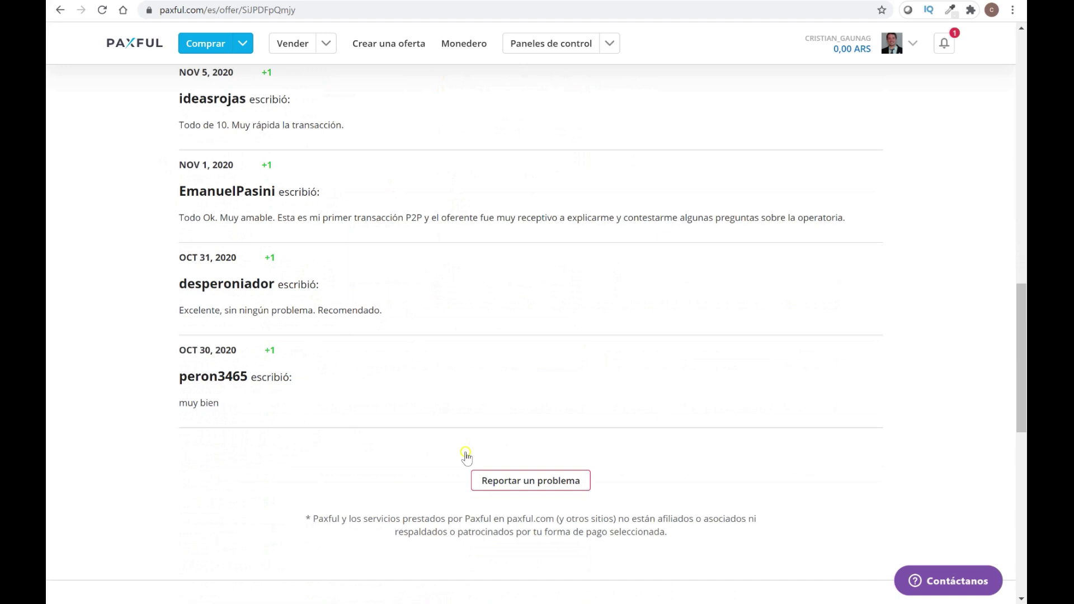
scroll(332, 352, "up", 2)
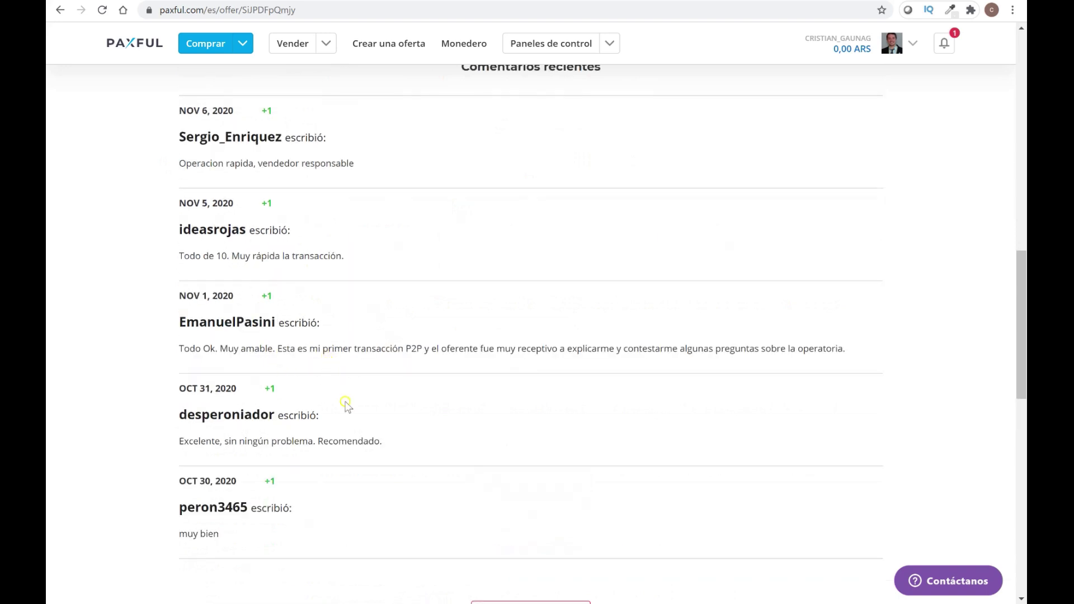
scroll(392, 406, "up", 2)
scroll(425, 429, "up", 1)
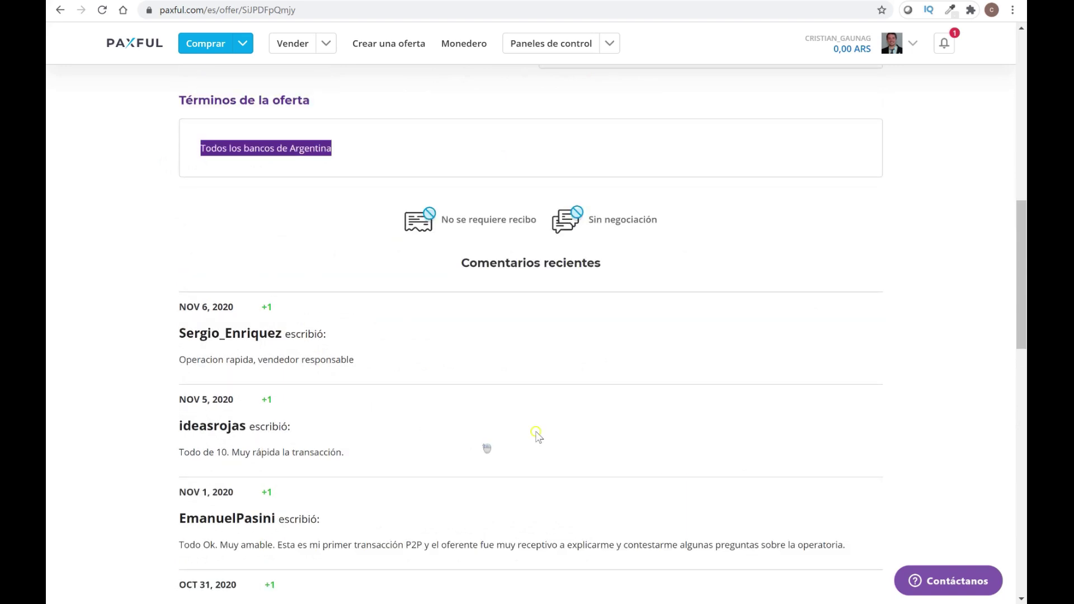
Step: Return to the purchase form and check the ARS payment amount and the buy-now option
scroll(487, 448, "up", 9)
left_click(538, 311)
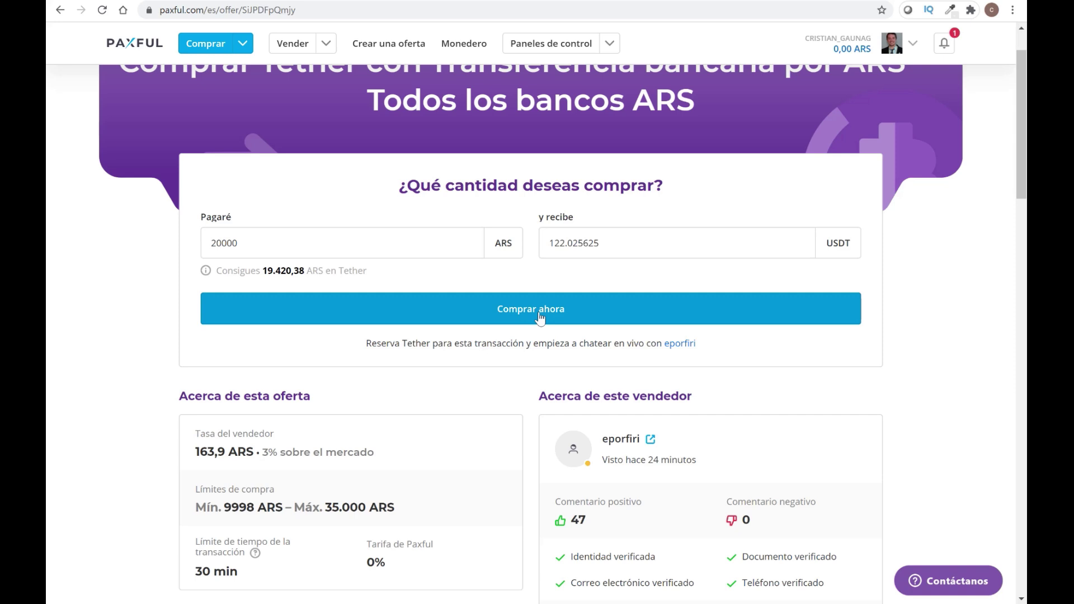
left_click(315, 291)
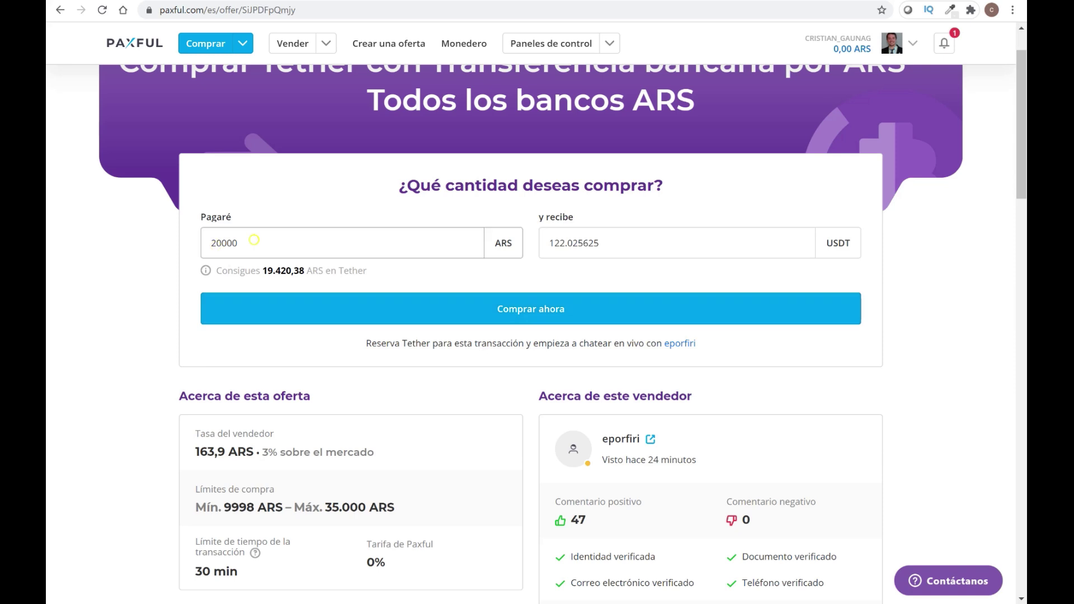
Step: Check the offer's ARS payment amount and seller details, and open the wallet to view its balances
left_click_drag(261, 240, 208, 243)
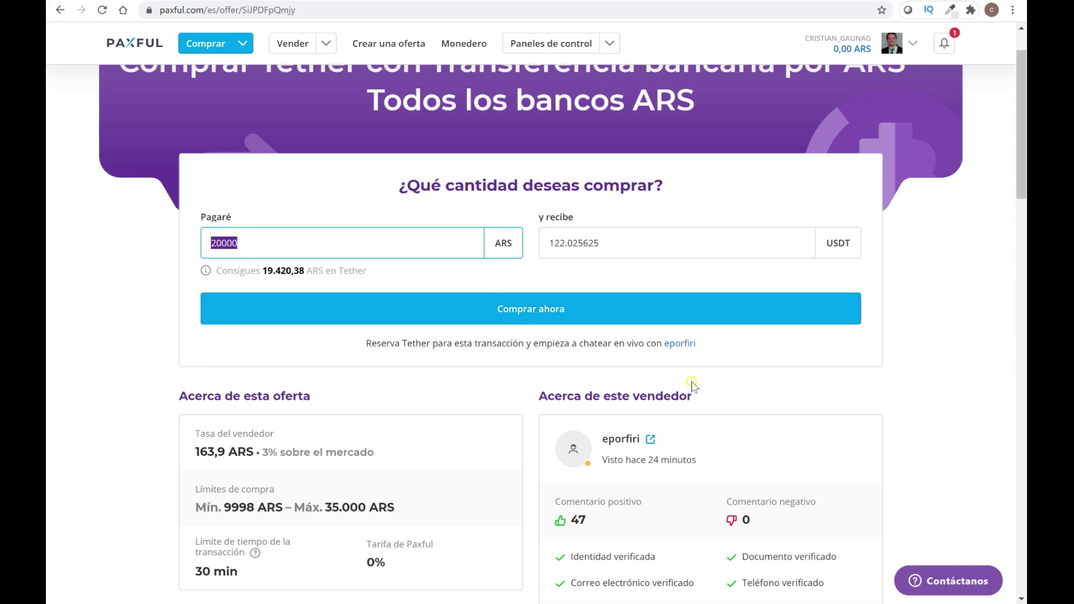
scroll(692, 384, "down", 1)
scroll(692, 386, "down", 1)
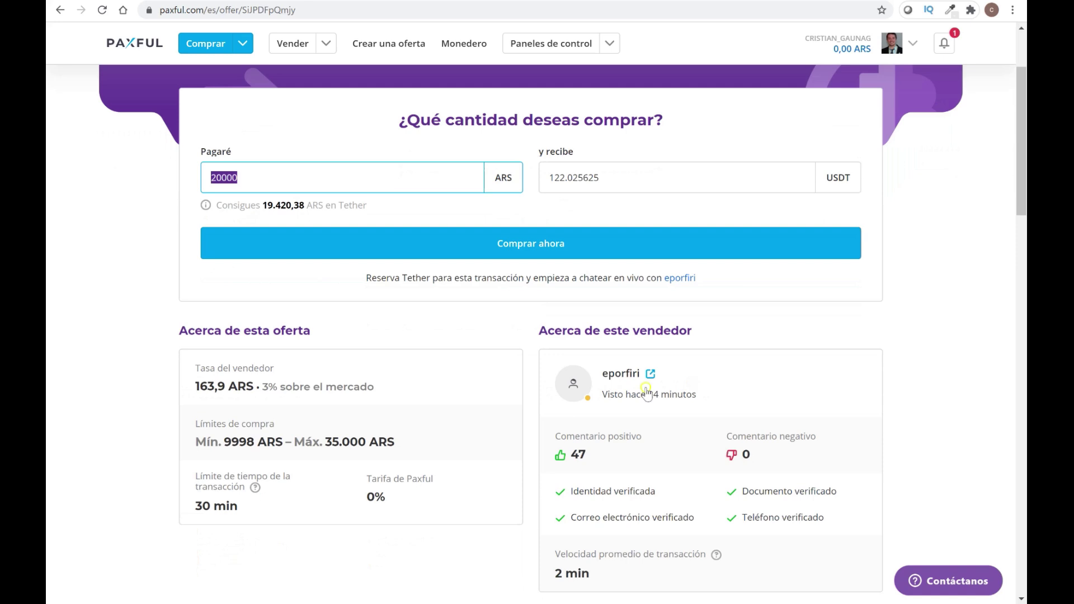
left_click(482, 50)
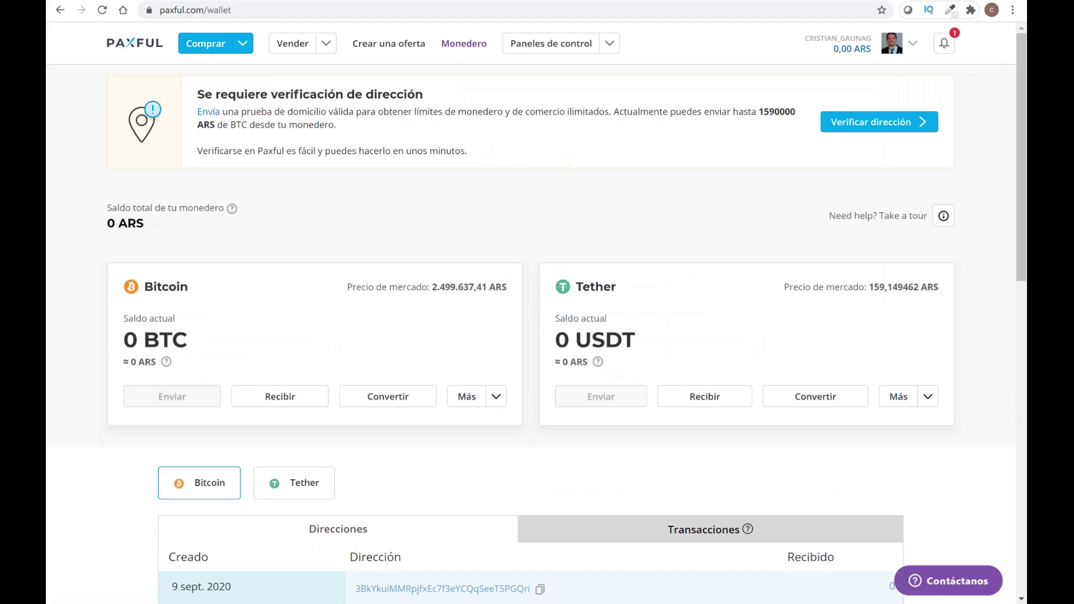
Step: Open the sell offers, choose bank transfers as the way to receive payment, and switch the cryptocurrency to Tether
left_click(301, 50)
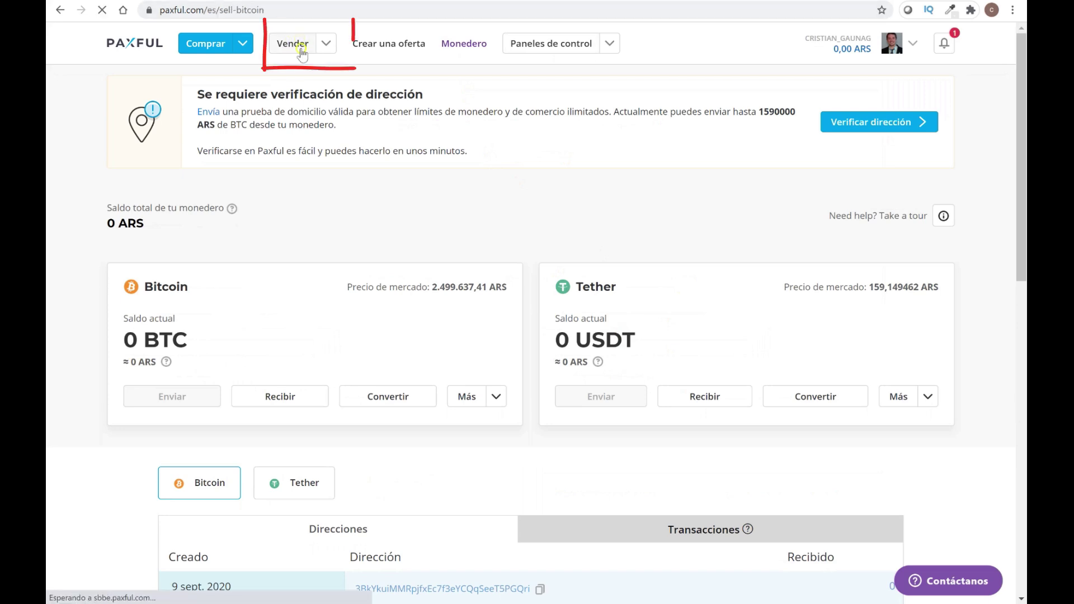
scroll(270, 192, "down", 1)
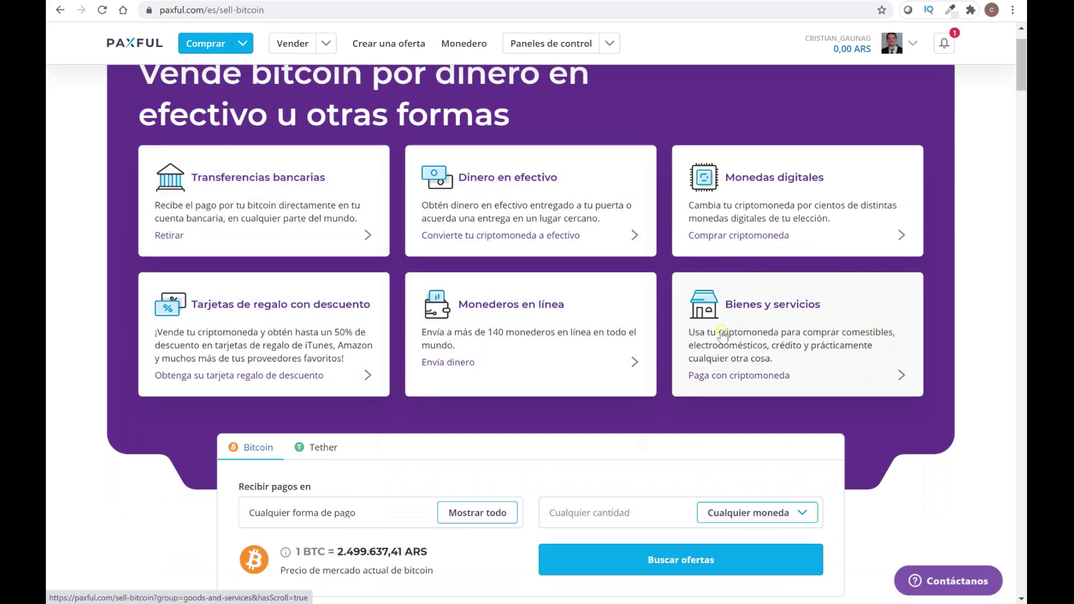
left_click(262, 203)
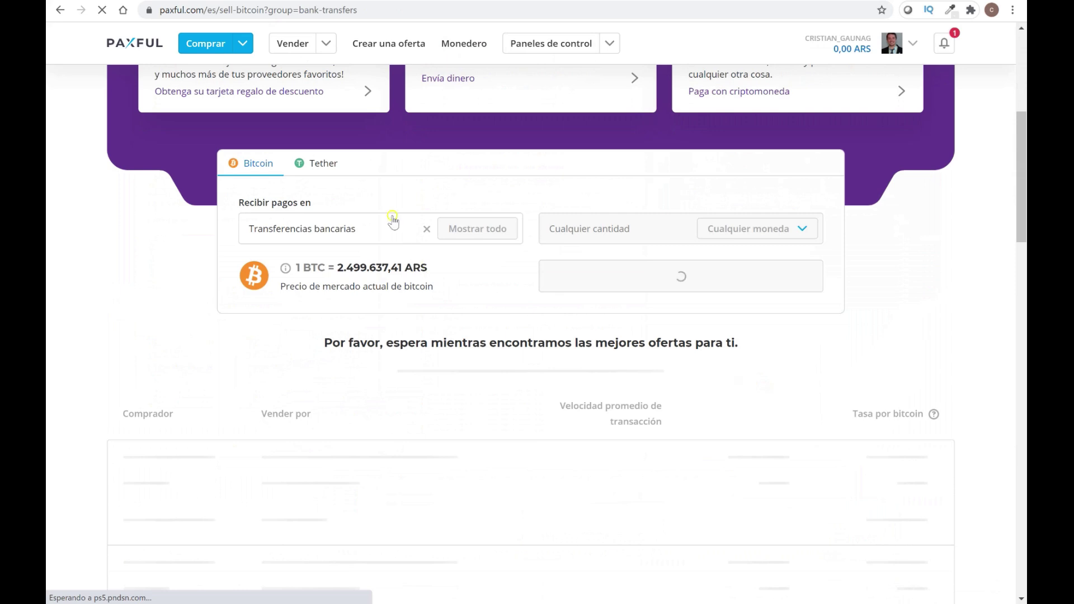
left_click(317, 165)
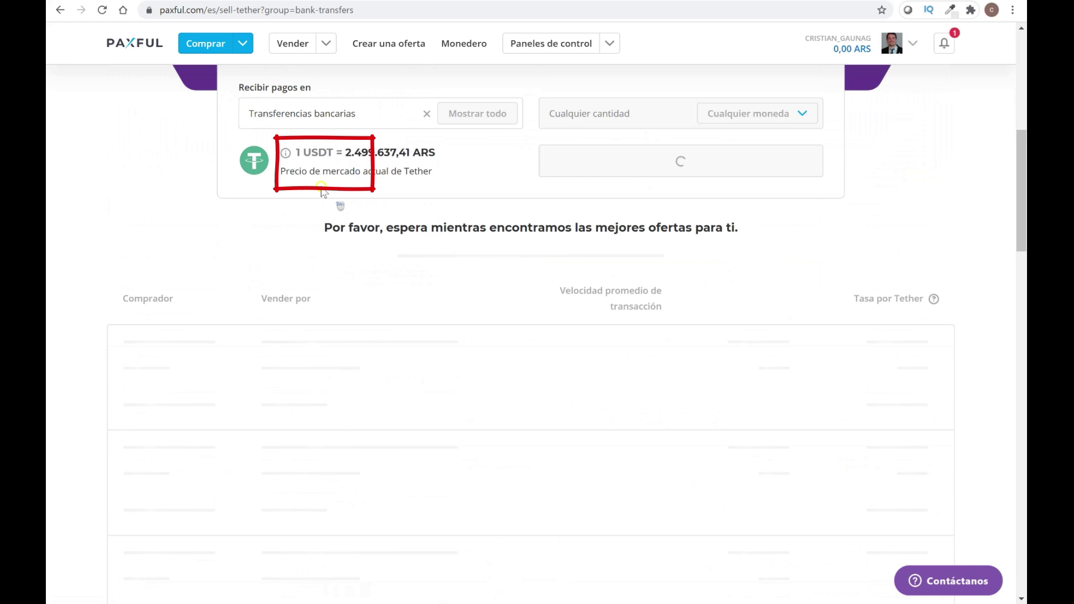
scroll(323, 192, "up", 2)
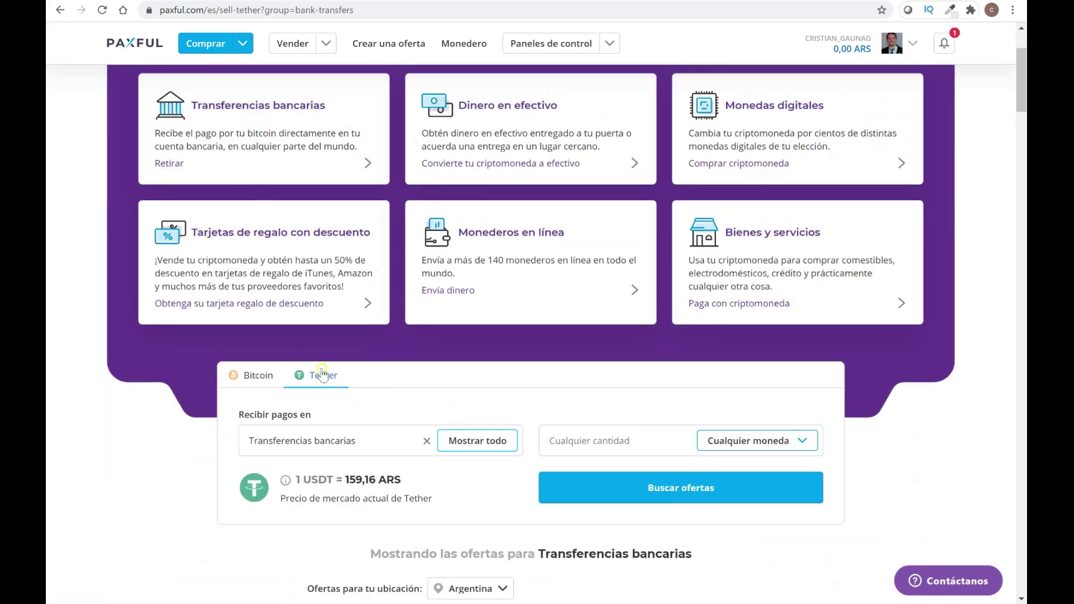
Step: Review the Tether buyers' offers in Argentina and compare their rates by reversing the rate sort order and restoring it
scroll(319, 383, "down", 2)
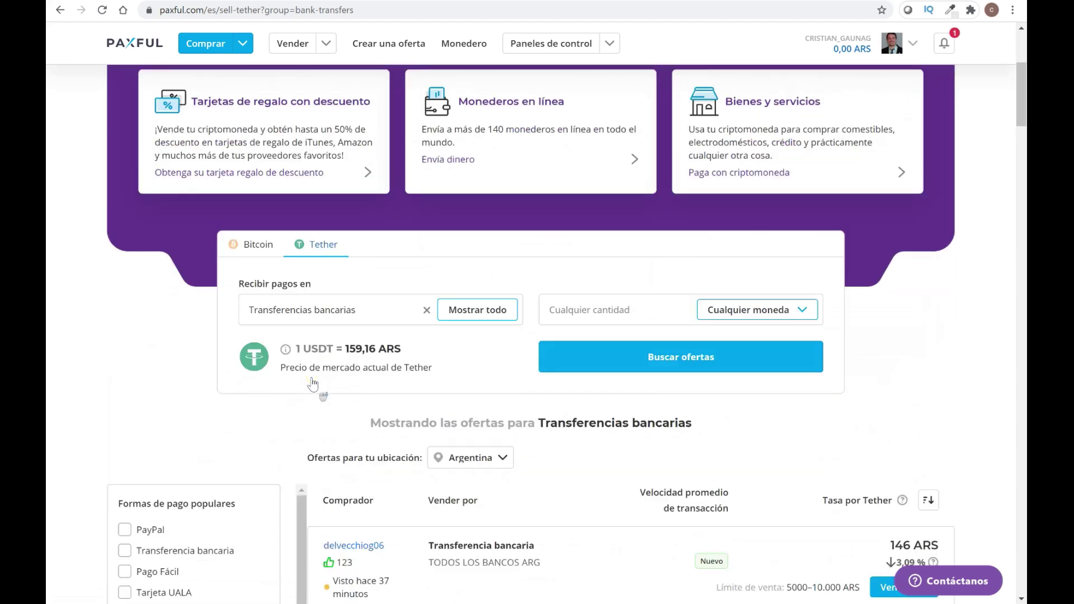
scroll(314, 382, "down", 2)
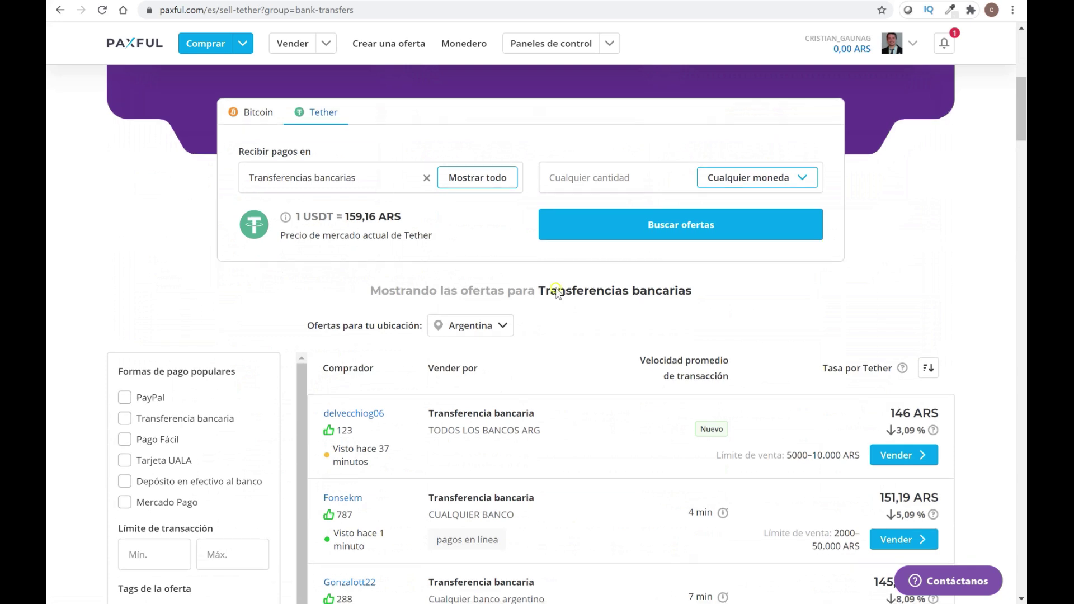
scroll(671, 335, "down", 2)
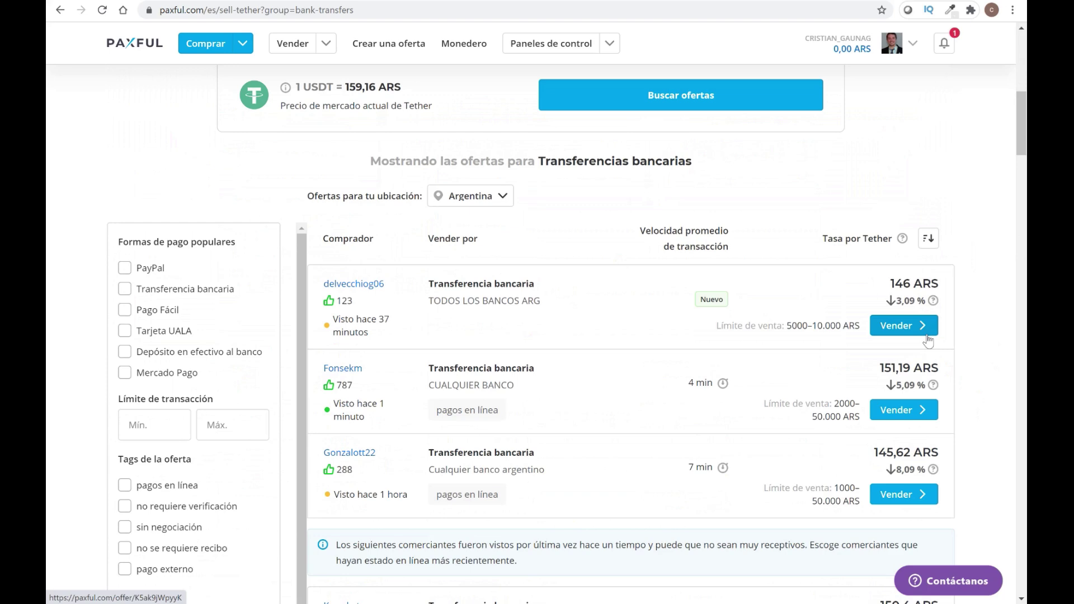
left_click(929, 242)
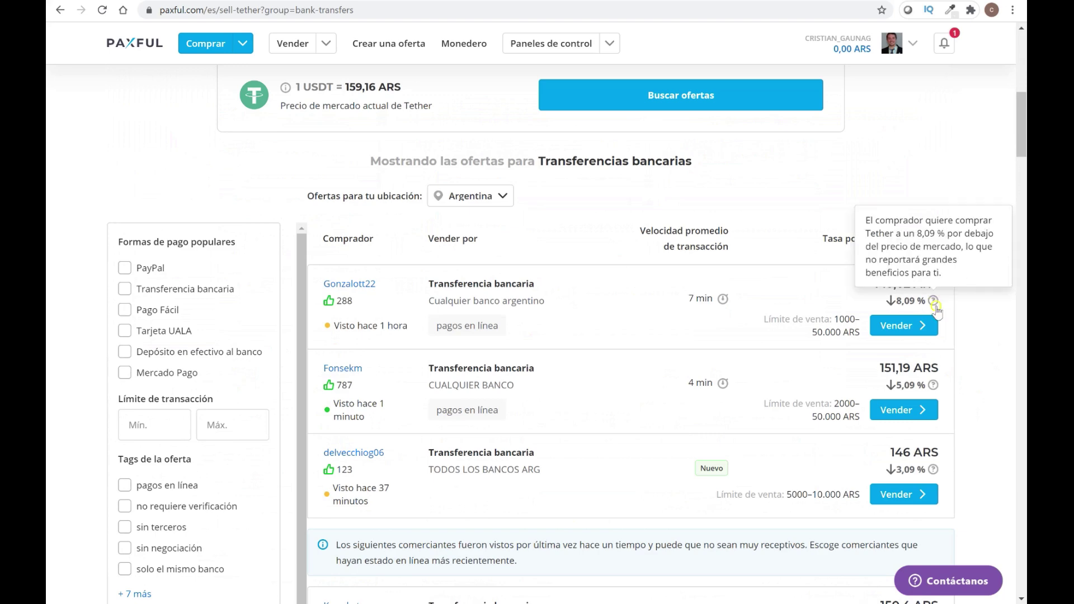
scroll(955, 399, "down", 3)
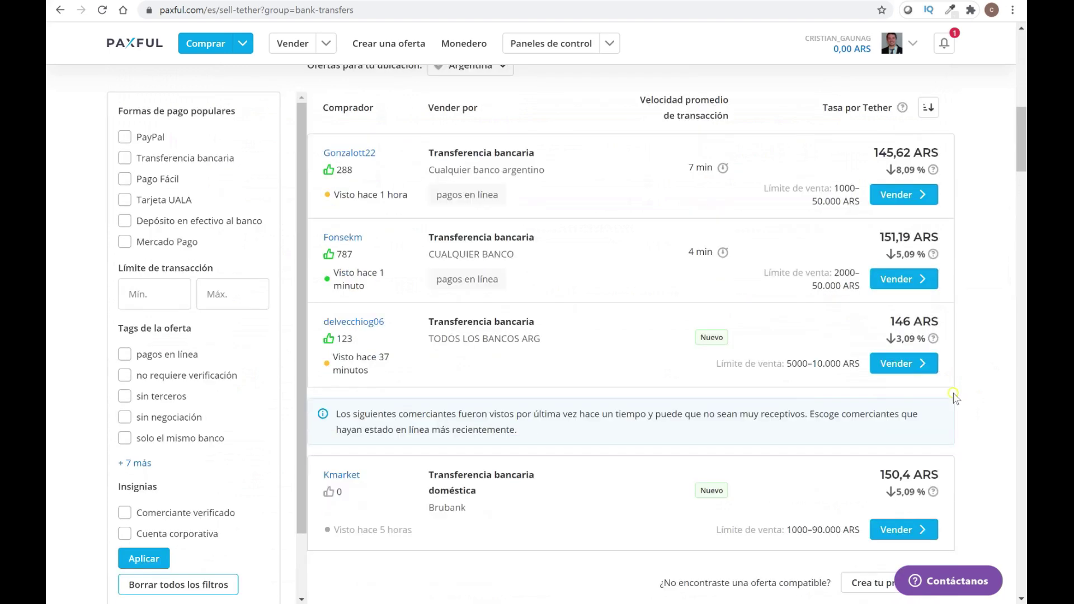
left_click(928, 107)
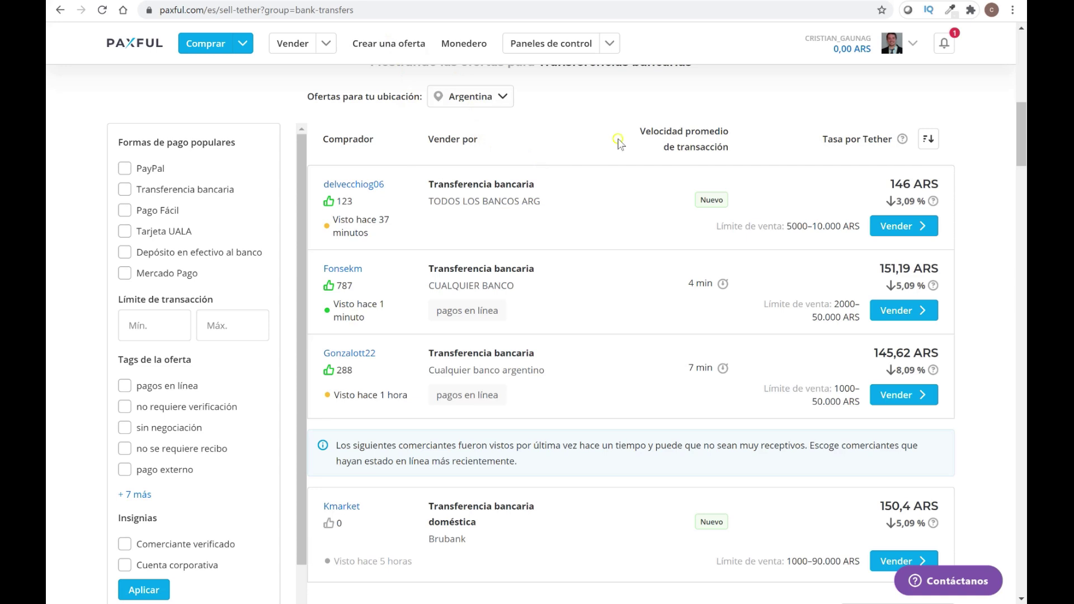
left_click(546, 216)
Step: Open the wallet and inspect both conversion options: Bitcoin to Tether with the maximum amount, and Tether to Bitcoin
left_click(465, 45)
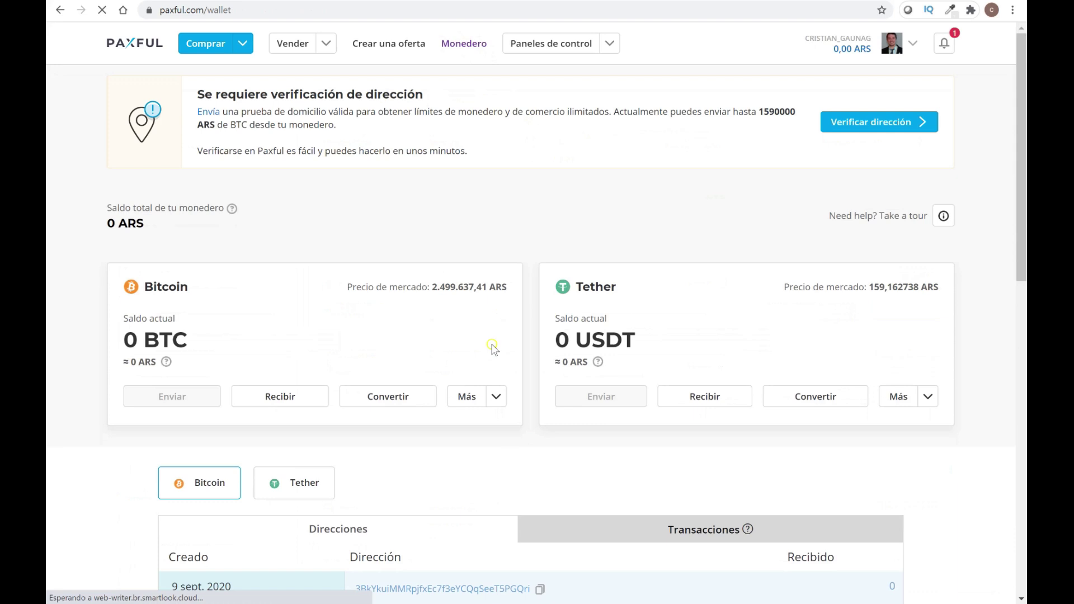
left_click(398, 398)
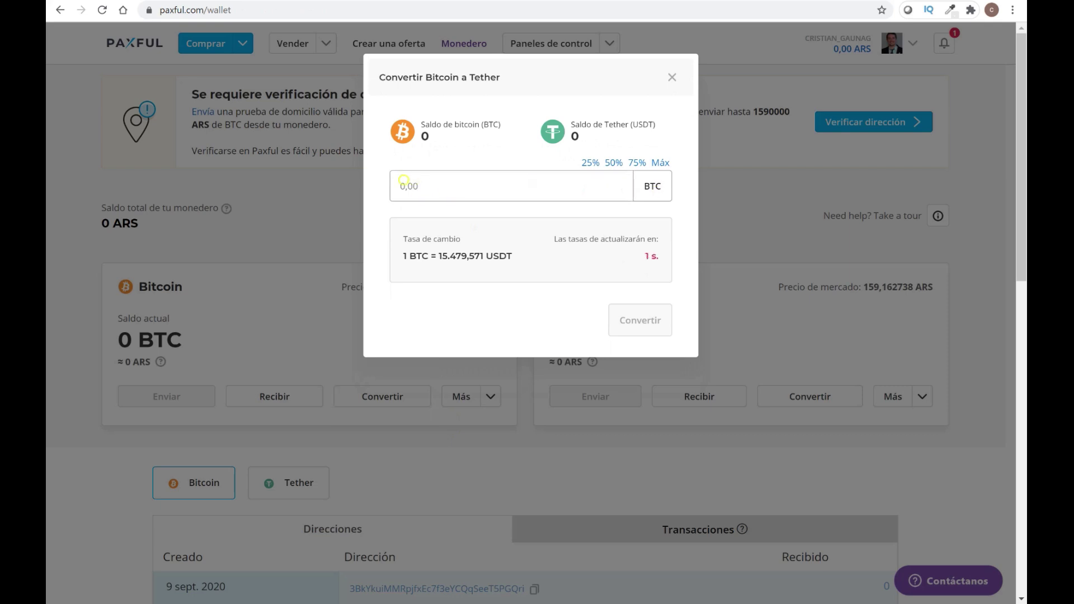
left_click(660, 163)
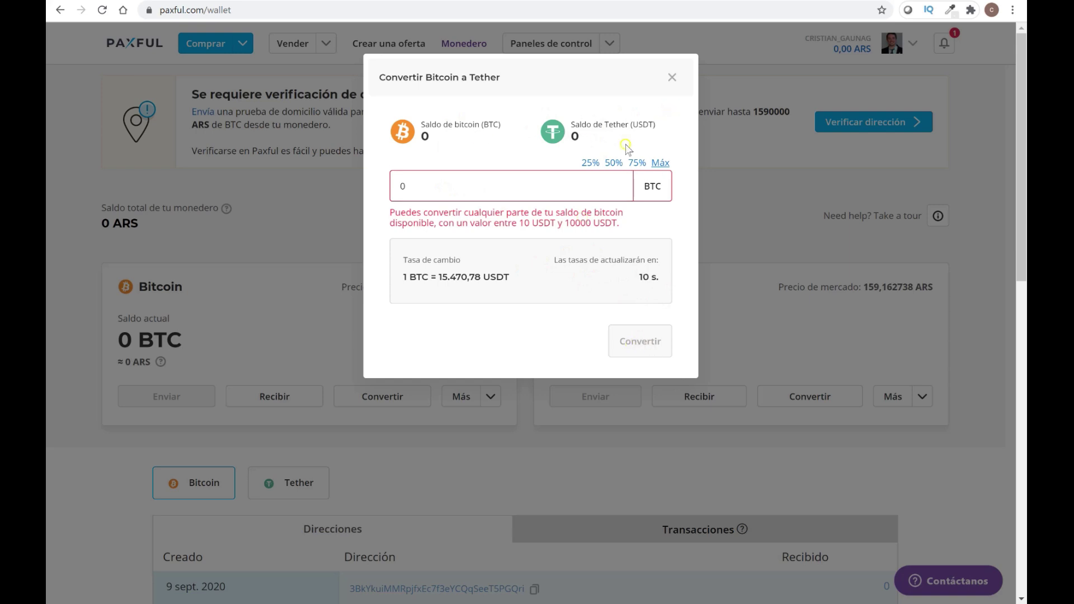
left_click(681, 77)
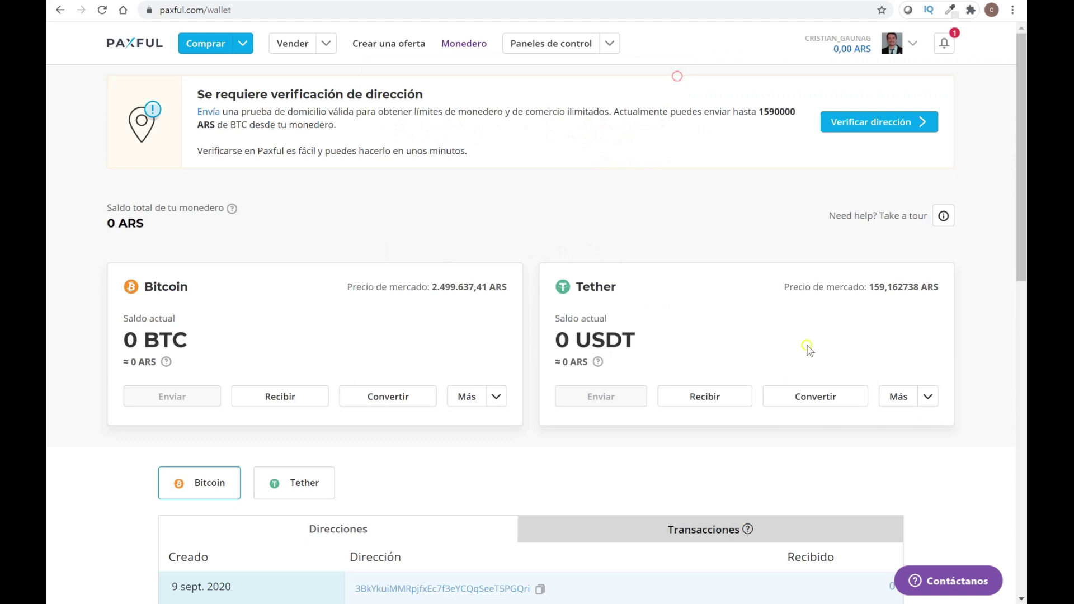
left_click(812, 397)
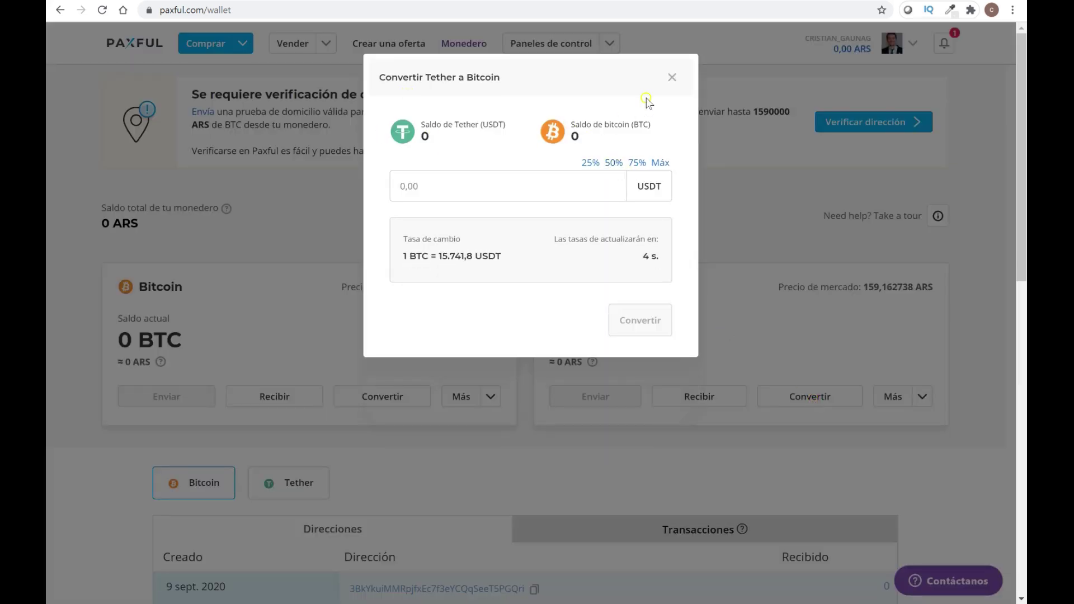
left_click(670, 79)
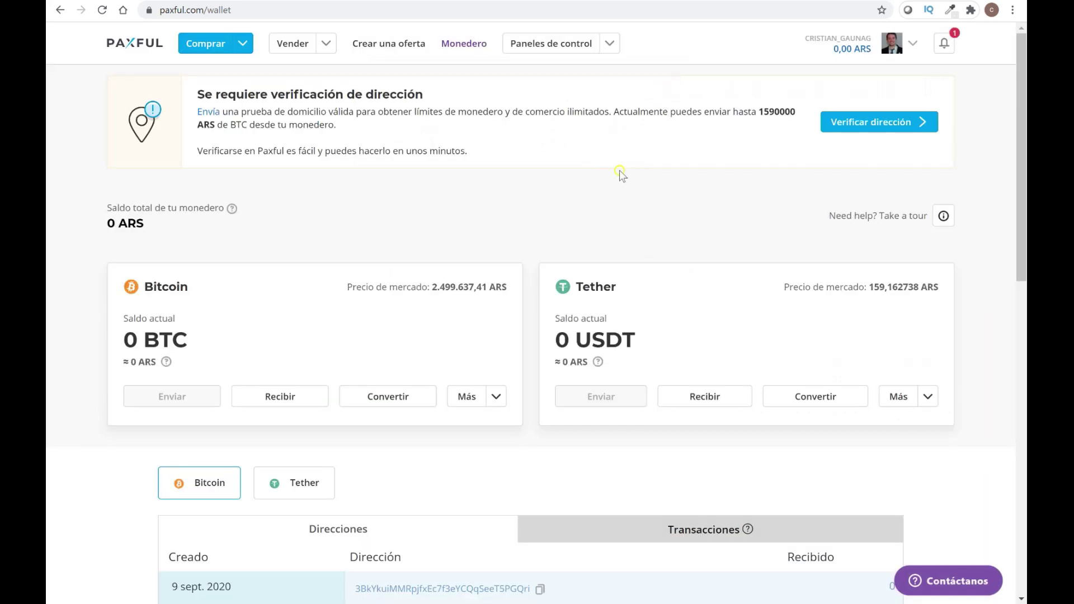
Step: Switch to Instagram to show the Trading for Everyone profile, and view its Facebook group
left_click(727, 59)
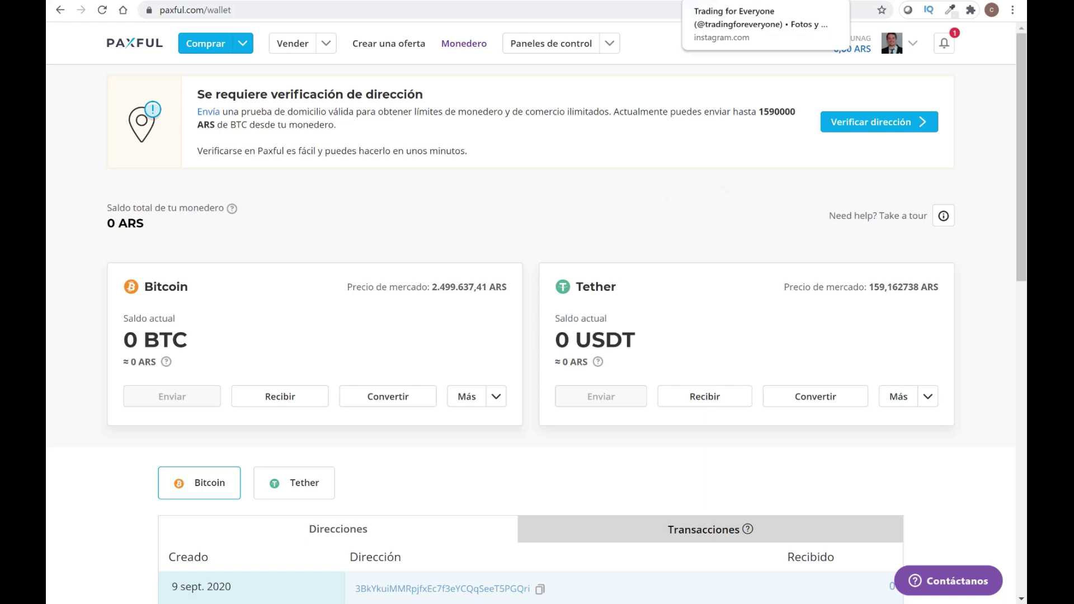
left_click(719, 1)
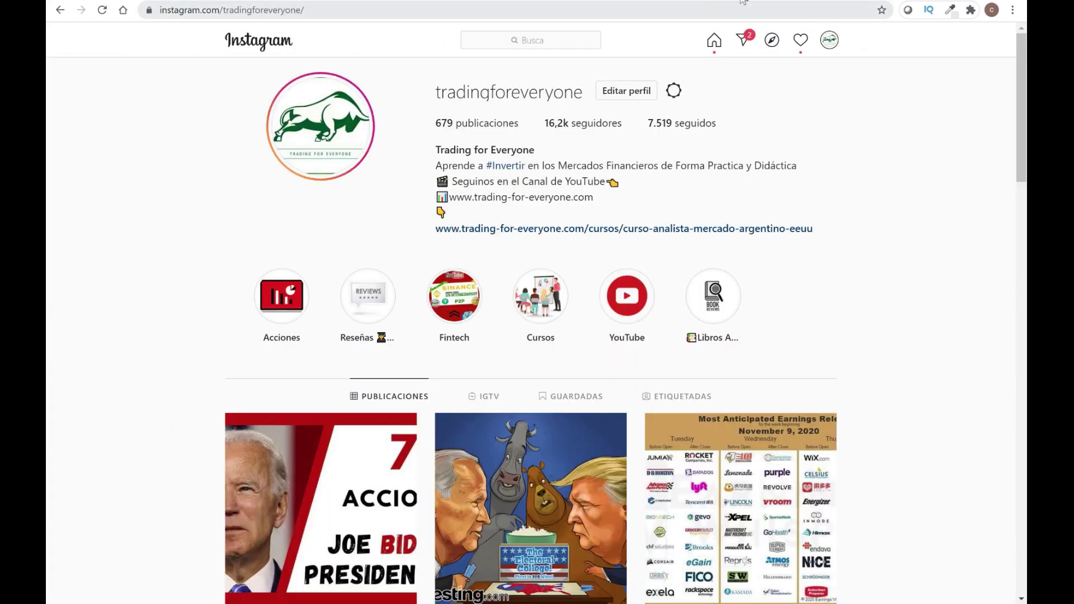
left_click(688, 1)
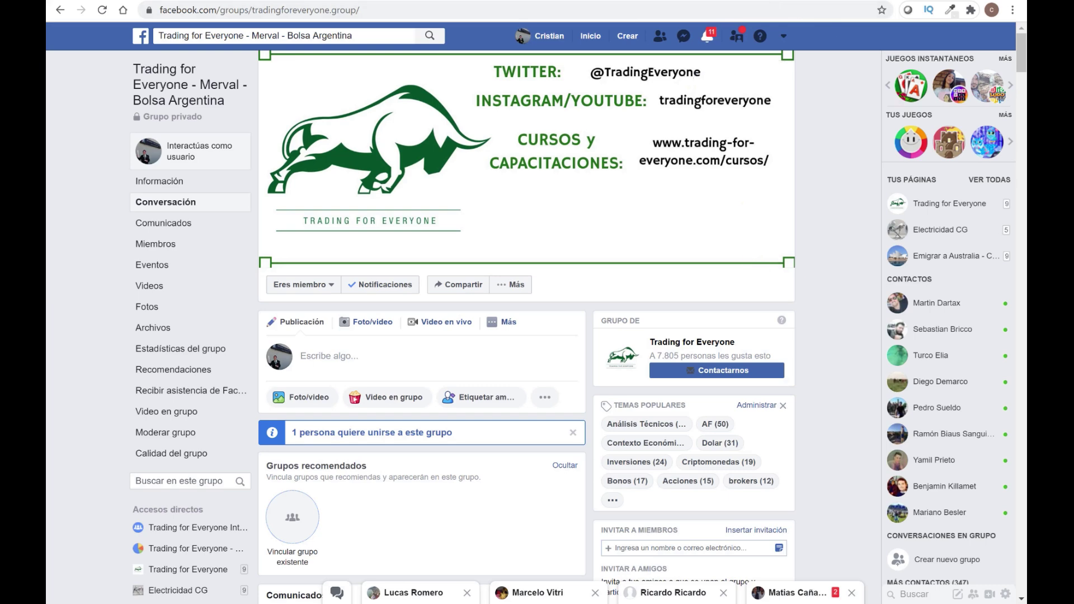
Step: Browse the investment training courses on the Trading for Everyone website and show its YouTube channel
left_click(792, 3)
scroll(693, 317, "down", 5)
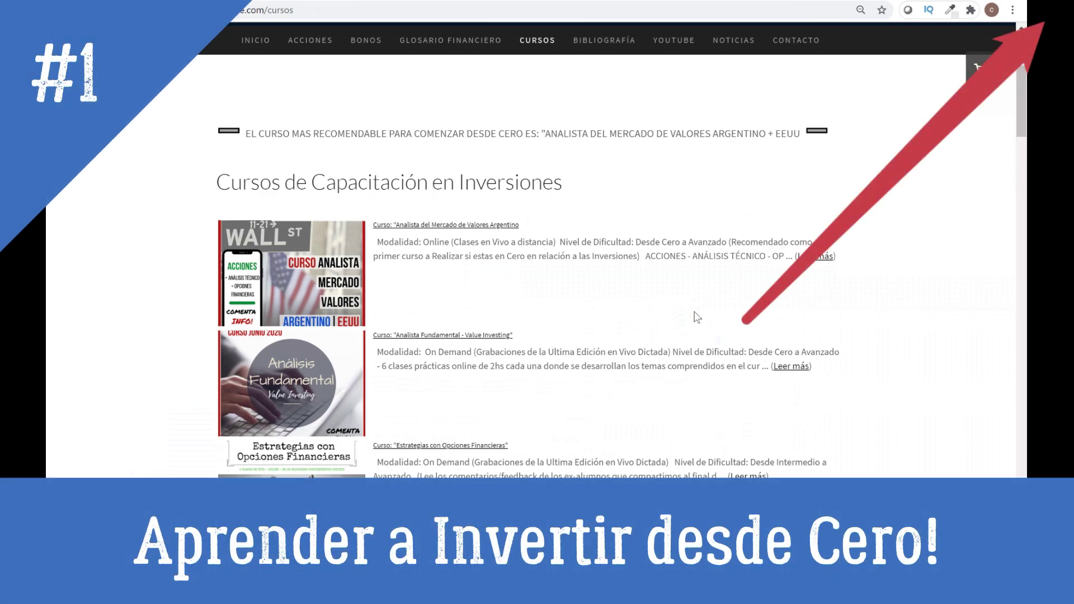
scroll(711, 309, "down", 2)
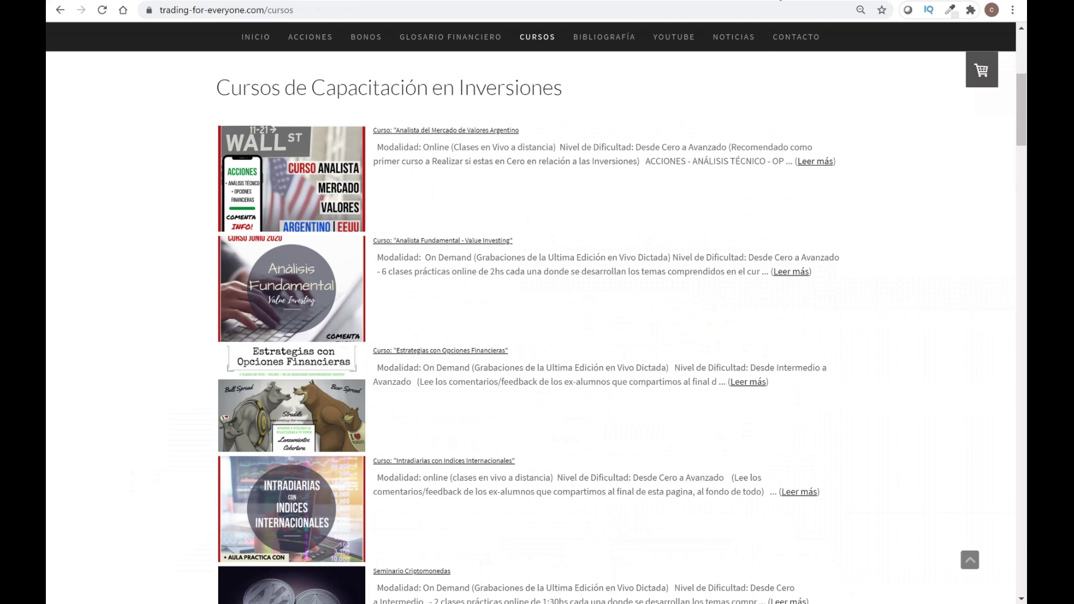
key("alt+Left")
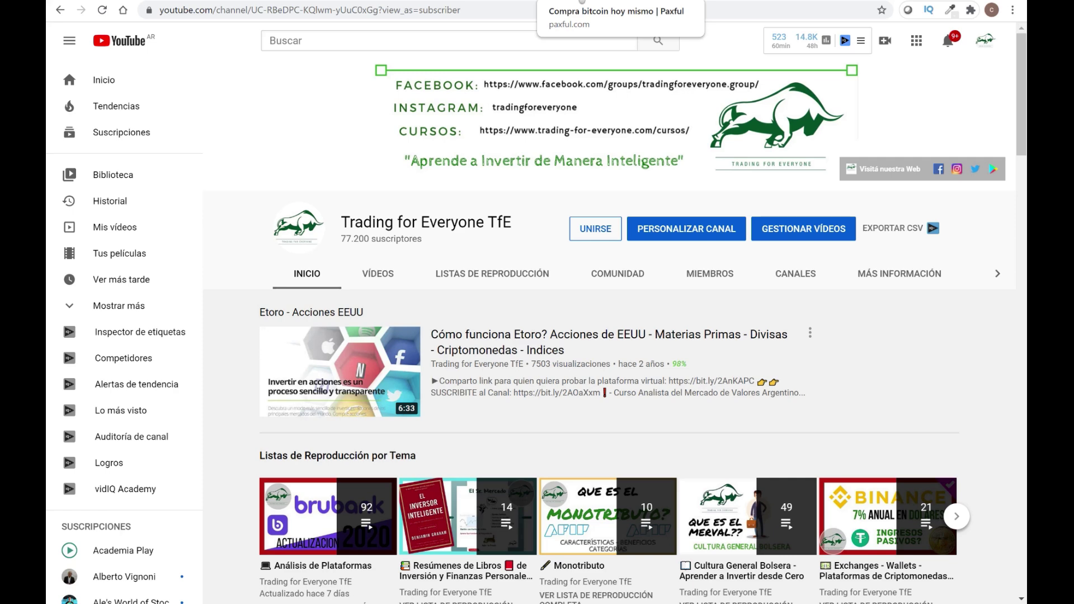
Step: Return to the Paxful wallet and open the account verification page from the profile options
left_click(582, 0)
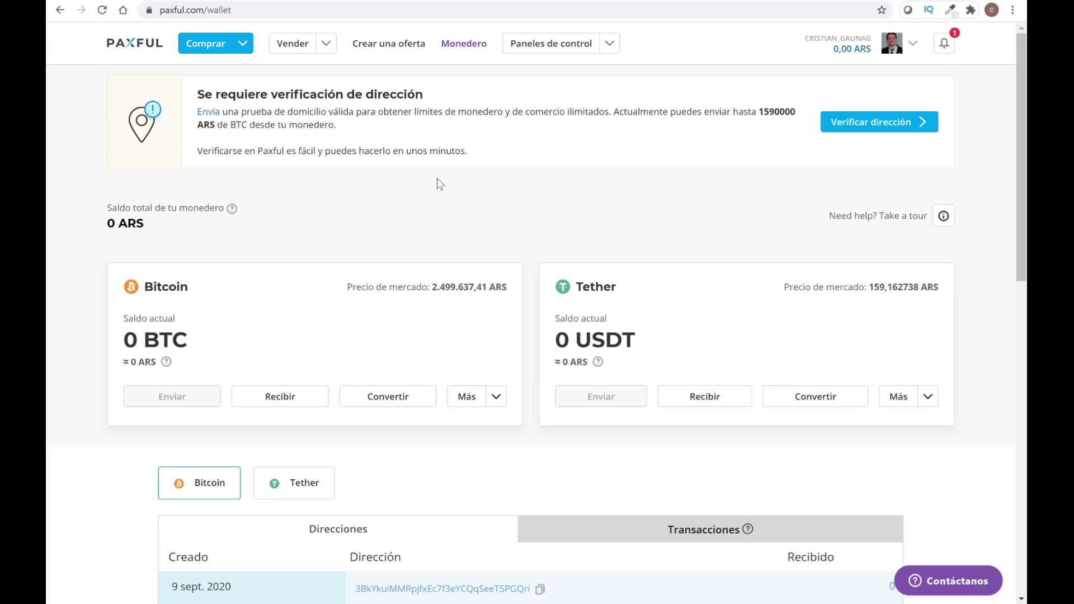
left_click(912, 45)
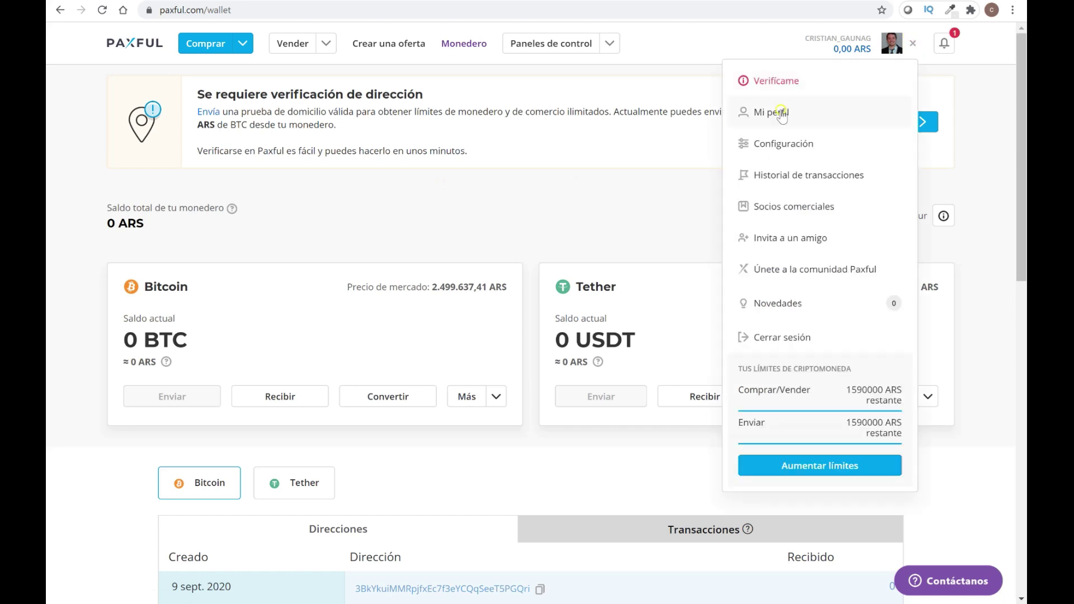
mouse_move(722, 86)
left_mouse_down()
mouse_move(722, 129)
mouse_move(818, 128)
mouse_move(818, 85)
left_mouse_up()
left_click(776, 80)
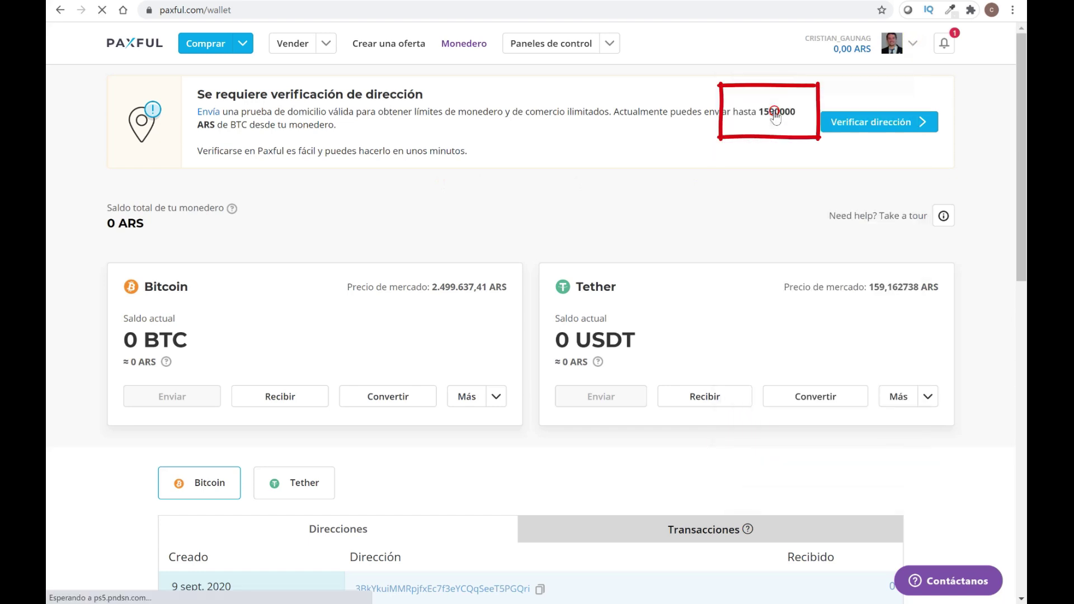